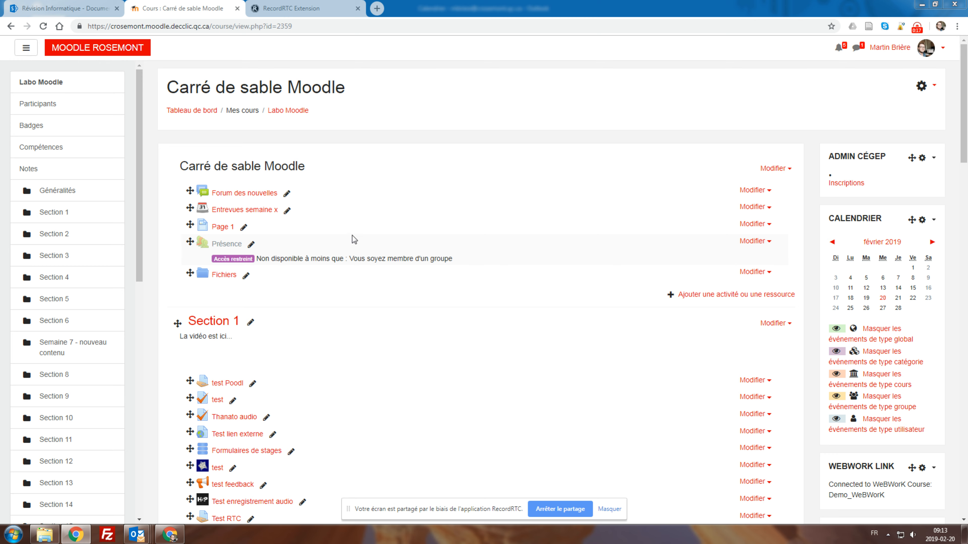
Add a Rendez-vous activity to Section 10 of the course
scroll(471, 175, "down", 8)
scroll(469, 177, "down", 20)
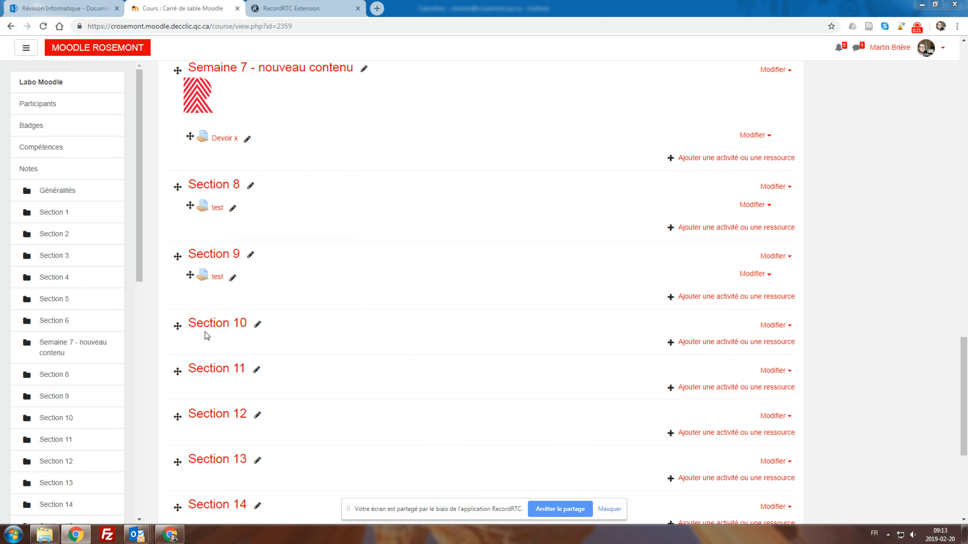
left_click(707, 343)
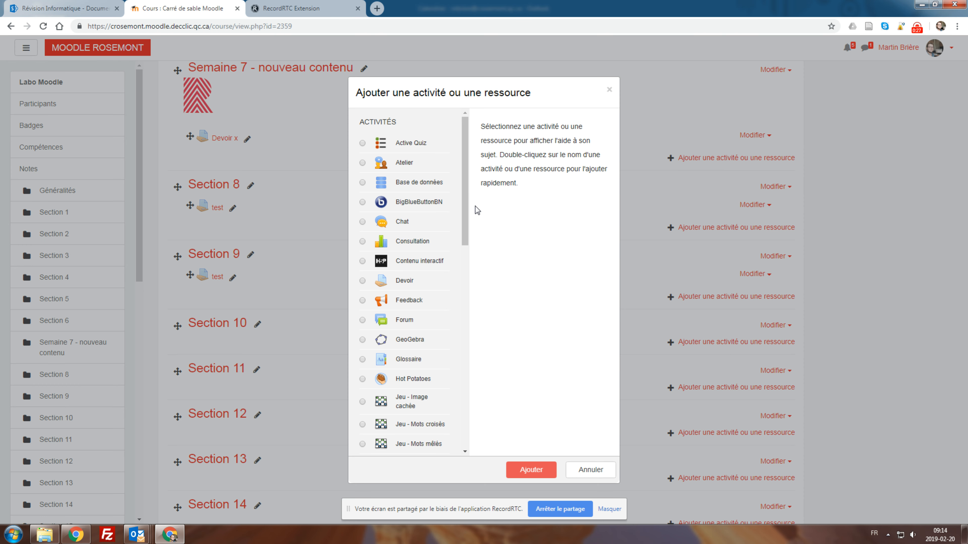
left_click_drag(467, 204, 464, 350)
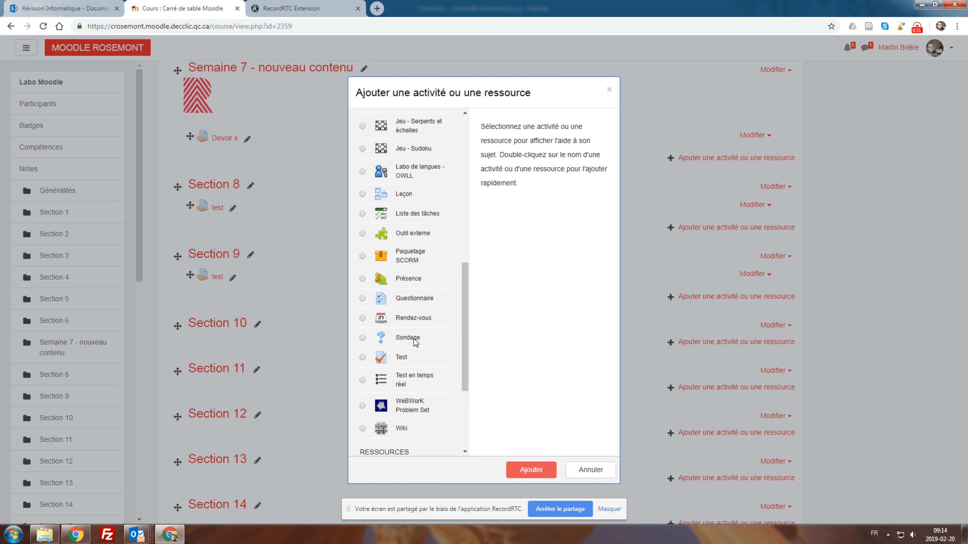
left_click(407, 318)
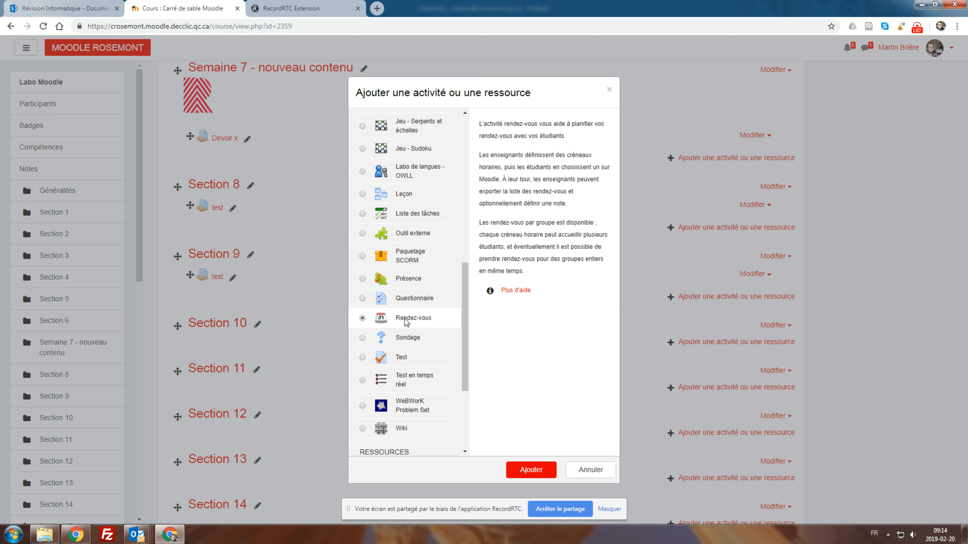
left_click(537, 473)
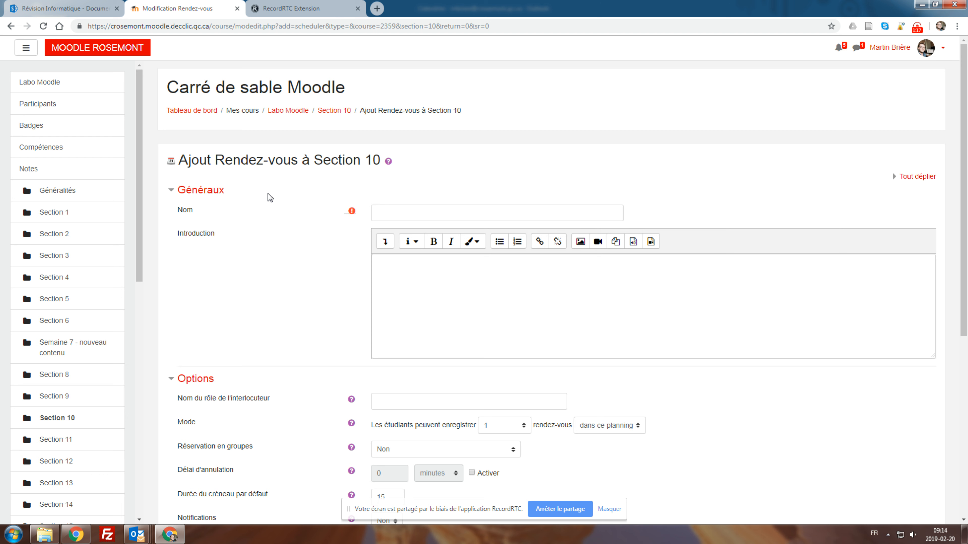
Name the activity "Rendez-vous laboratoire" and enter "Consignes..." as its introduction
left_click(445, 213)
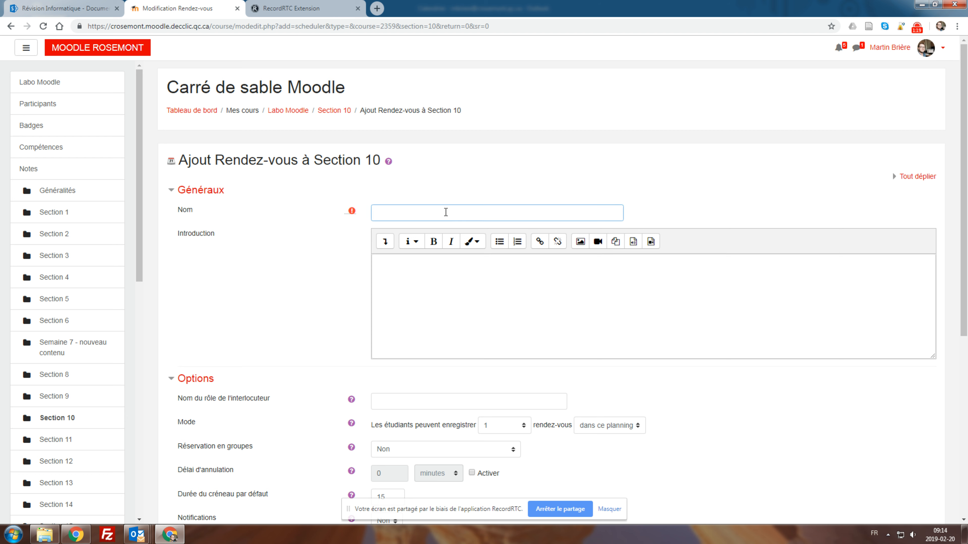
type("Rendez-vous laboratoire")
left_click(429, 275)
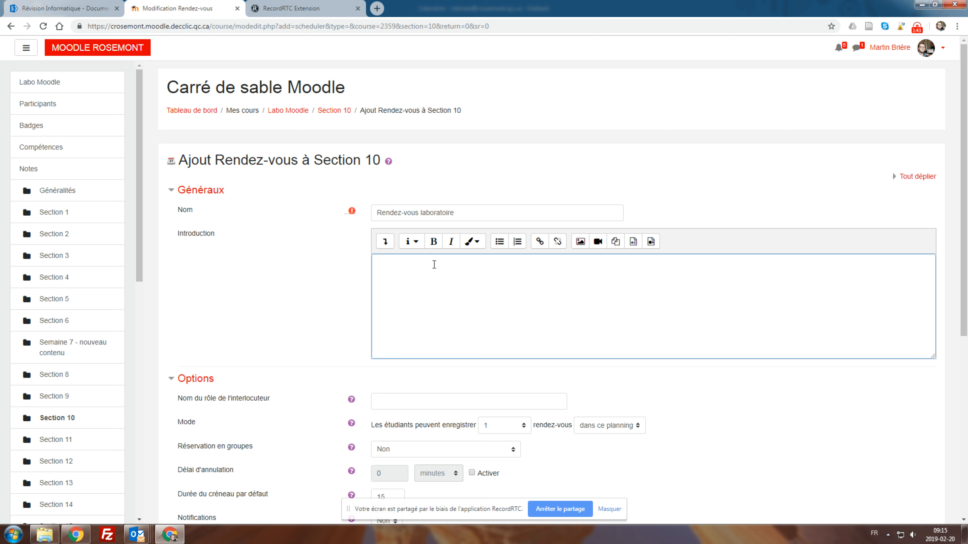
type("Consignes...")
Set the interlocutor's role name to "Enseignant" and the number of appointments students can book to "Sans limite"
scroll(355, 362, "down", 1)
left_click(429, 357)
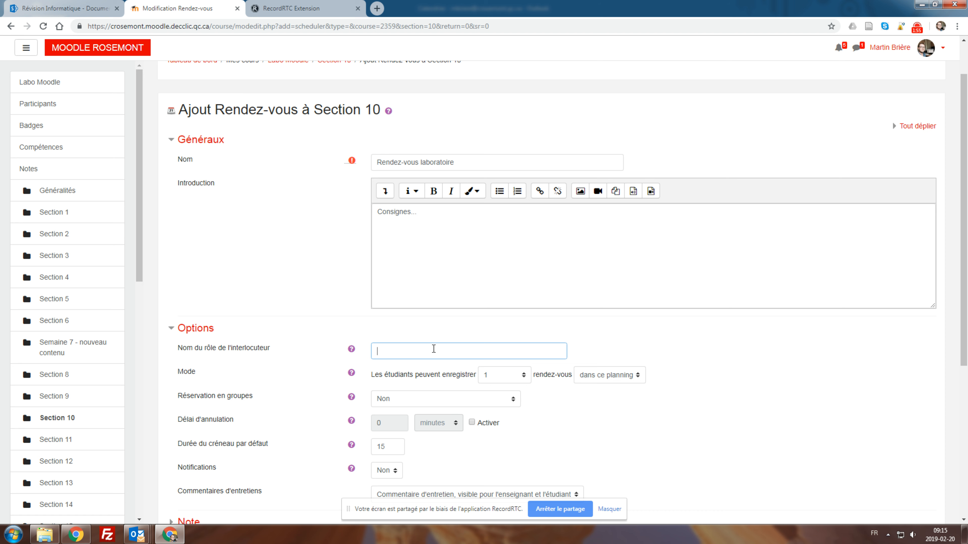
type("Enseignant")
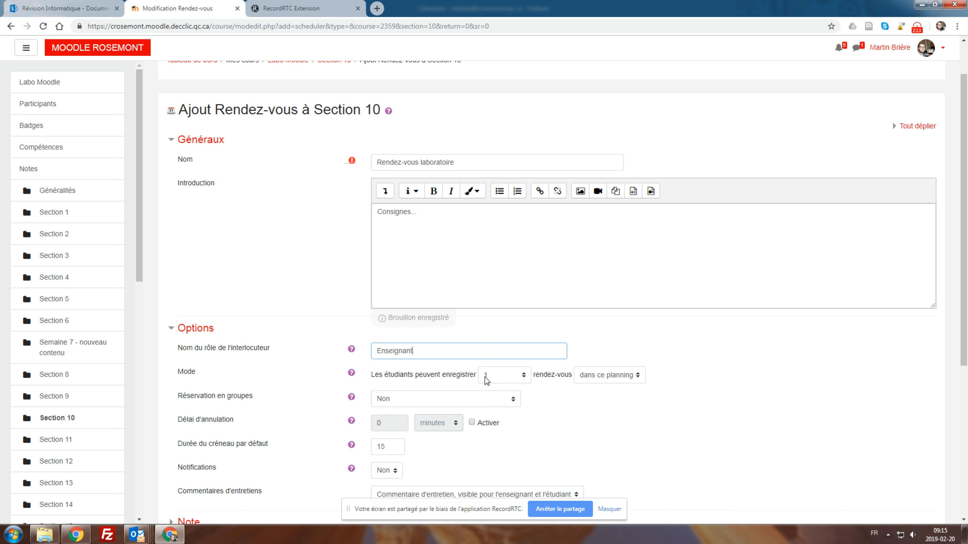
left_click(524, 376)
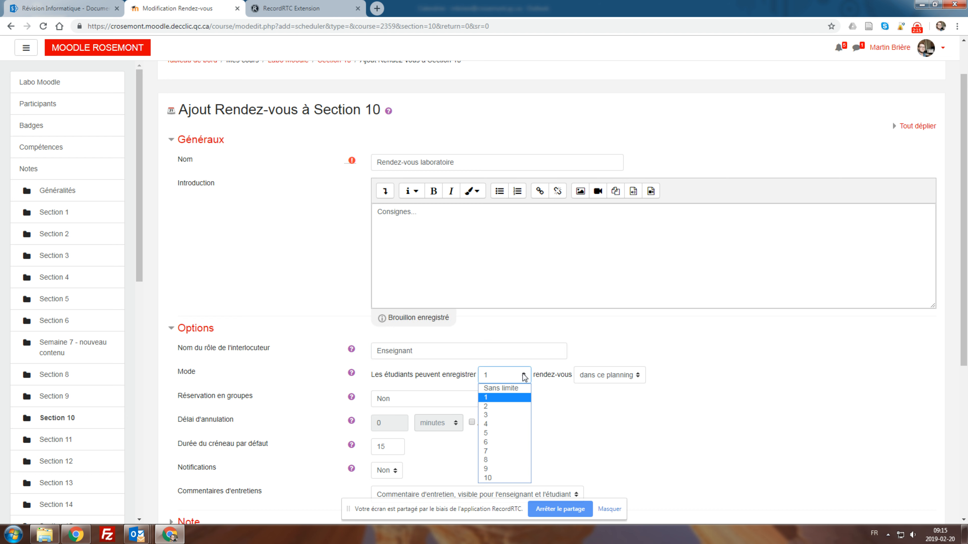
left_click(517, 388)
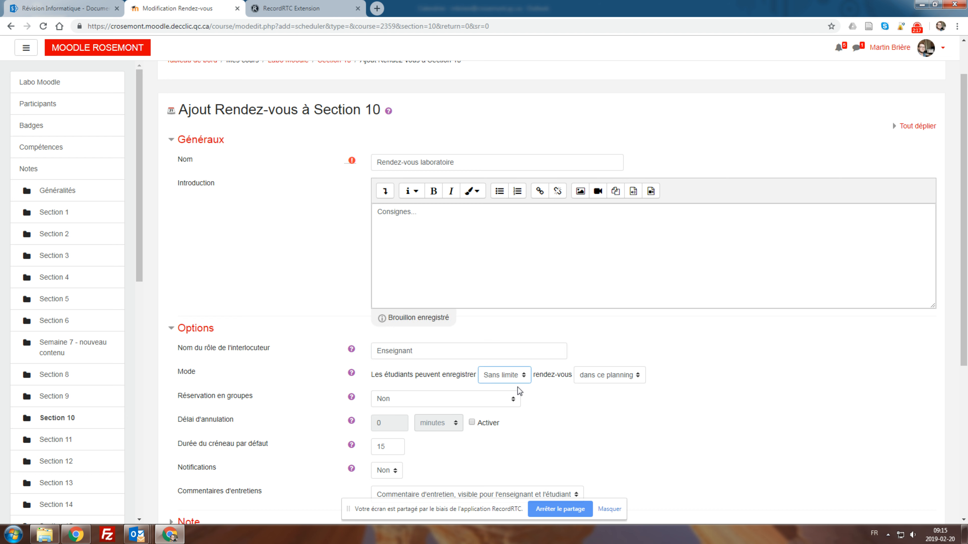
left_click(523, 374)
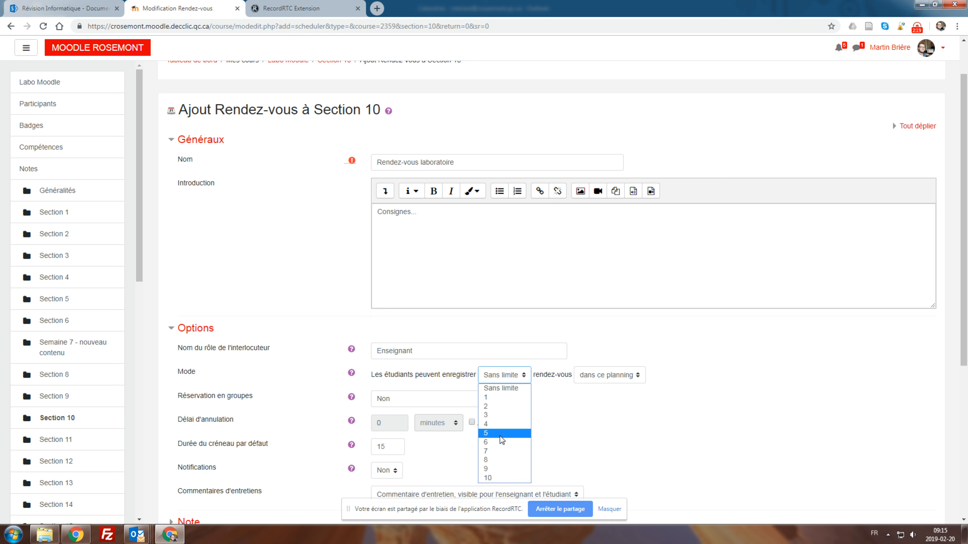
left_click(460, 375)
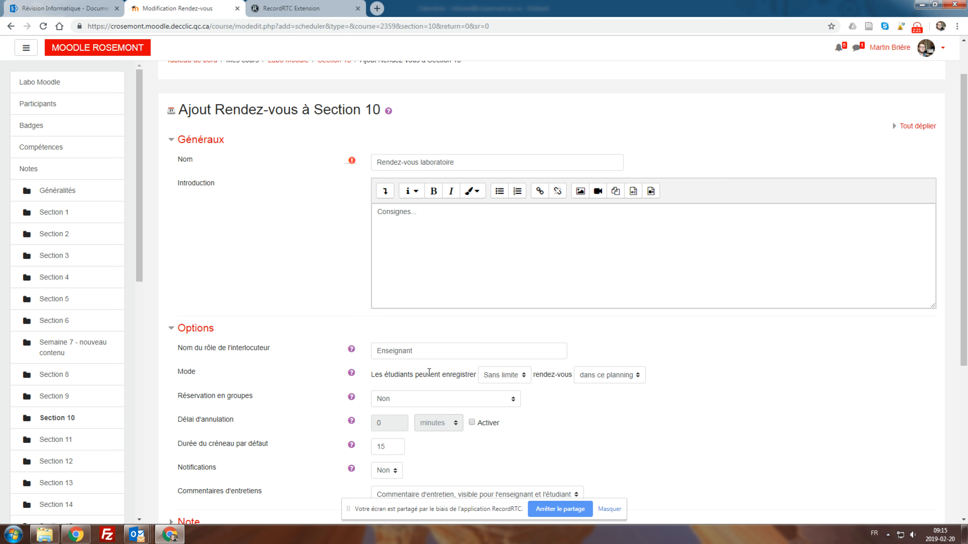
left_click(393, 401)
left_click(390, 398)
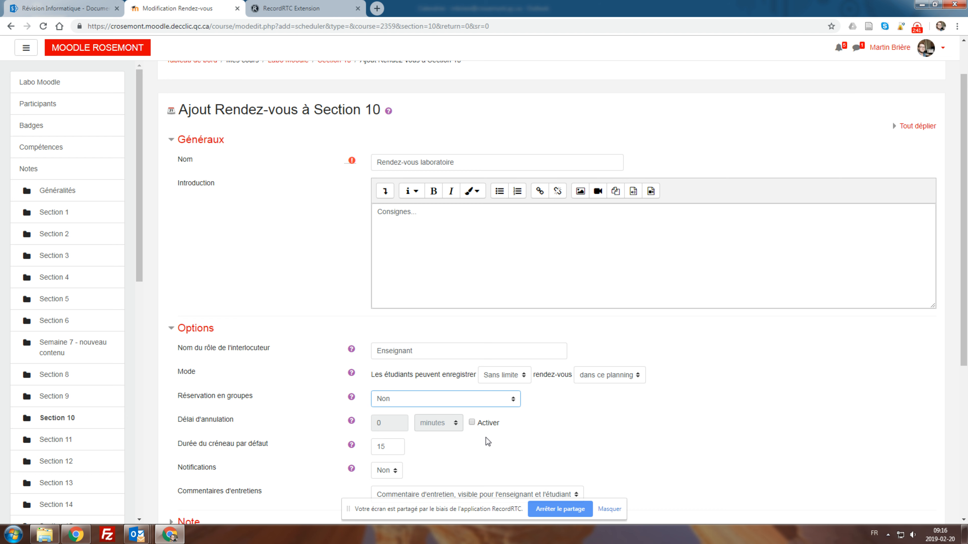
left_click(472, 422)
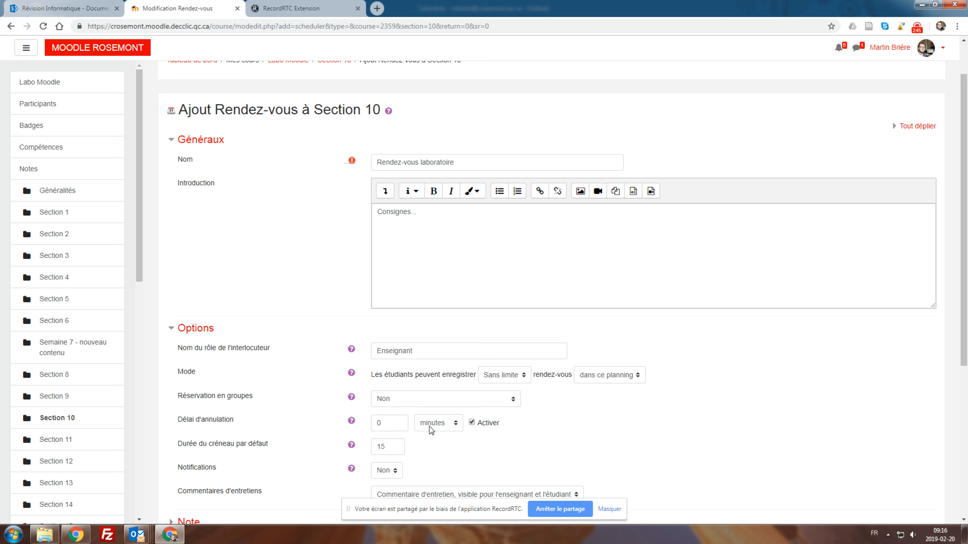
left_click(443, 425)
left_click(443, 425)
left_click(385, 422)
left_click(453, 425)
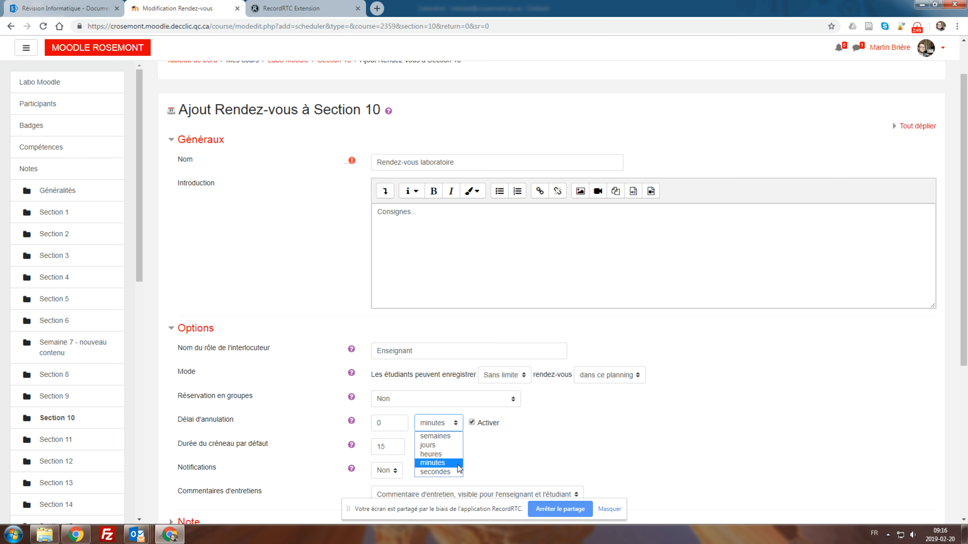
left_click(524, 452)
left_click(472, 422)
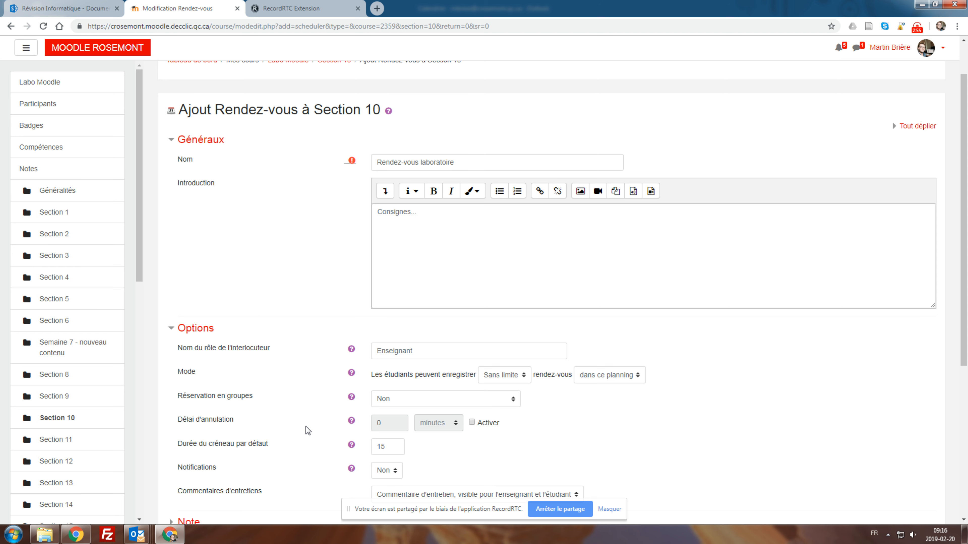
Set the default slot duration to 90 and consult the help for the Notifications option
scroll(309, 430, "down", 1)
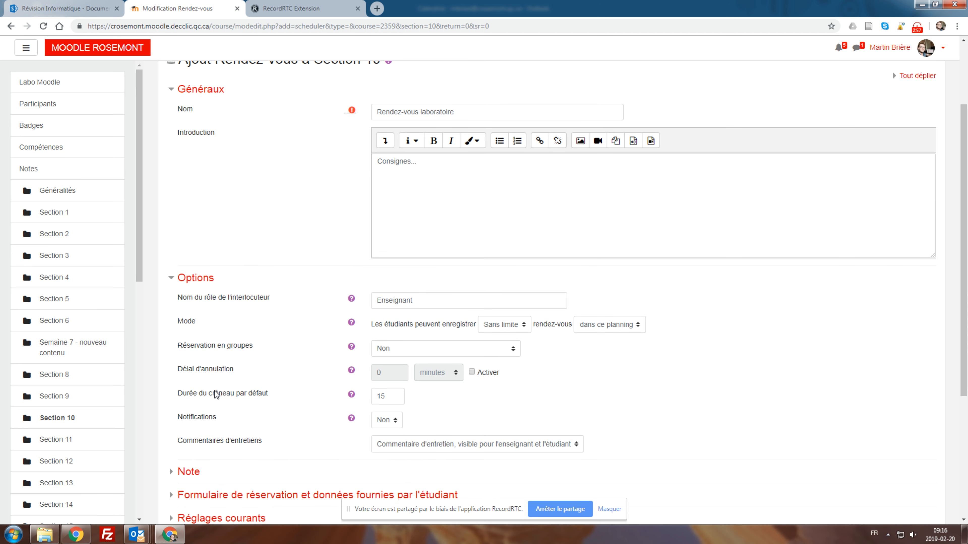
left_click(396, 395)
left_click(396, 422)
left_click(350, 419)
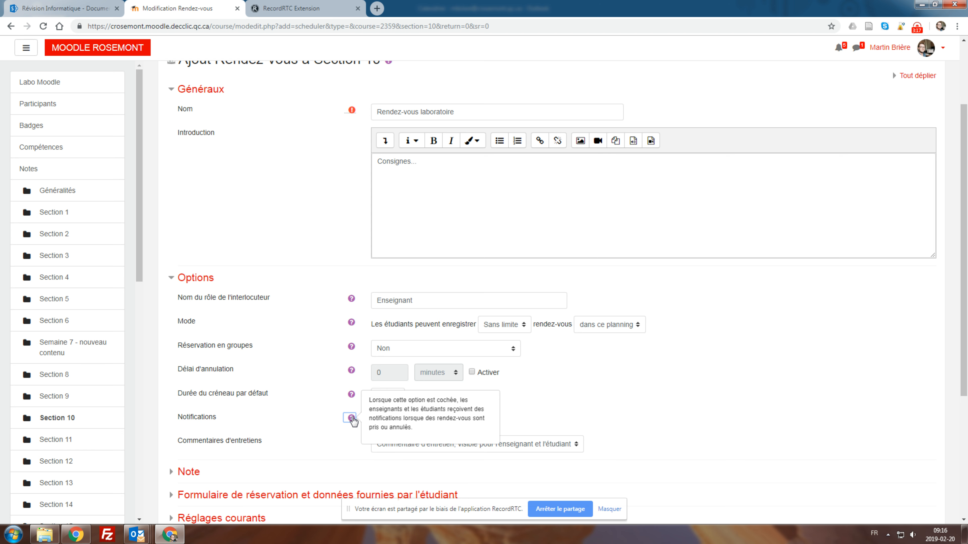
left_click(332, 414)
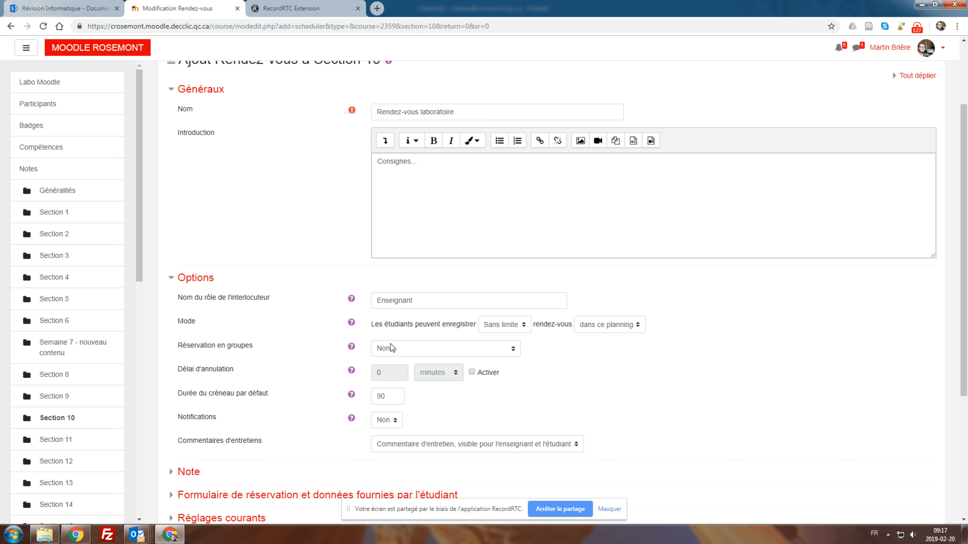
Set the interview comments option (Commentaires d'entretiens) to "Aucun"
left_click(421, 444)
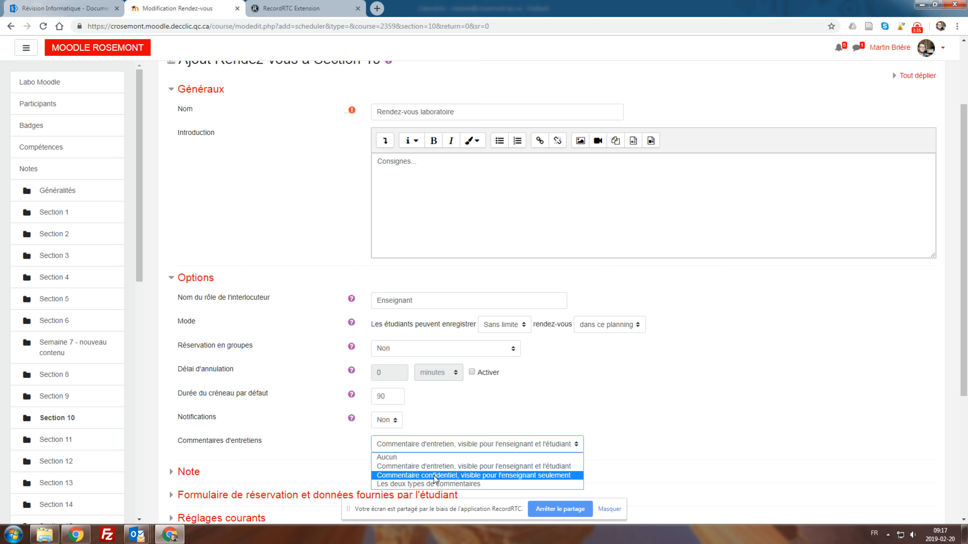
left_click(420, 459)
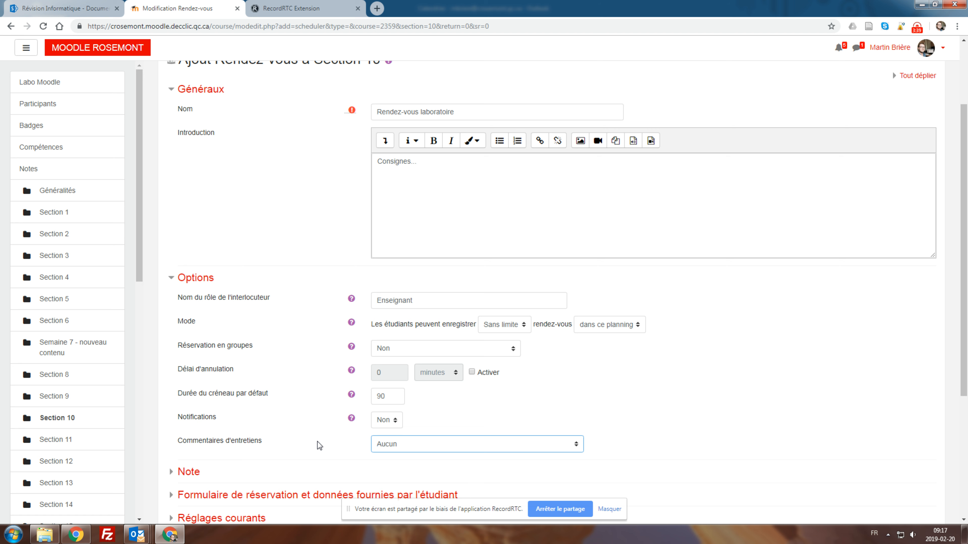
left_click(706, 407)
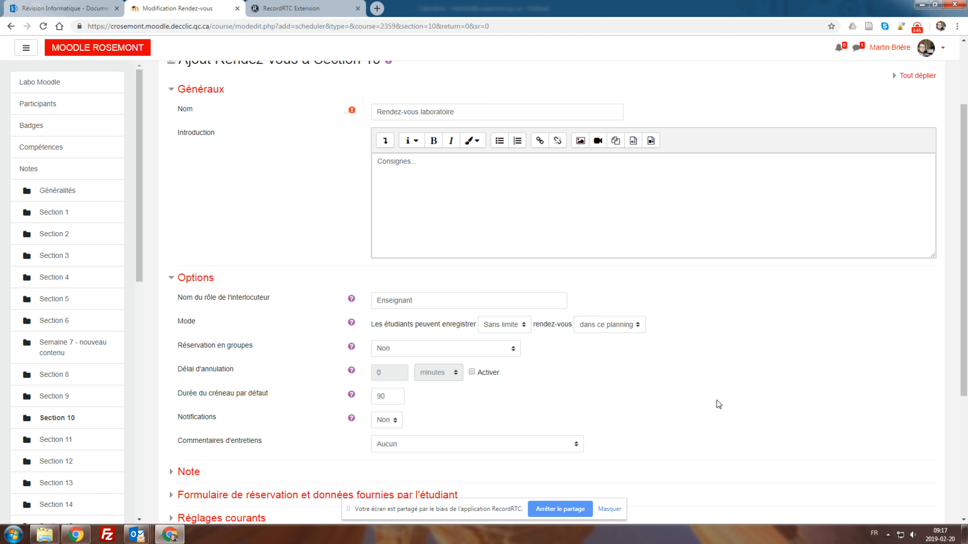
Review the booking form and student data settings, then save the activity and display it
scroll(776, 368, "down", 1)
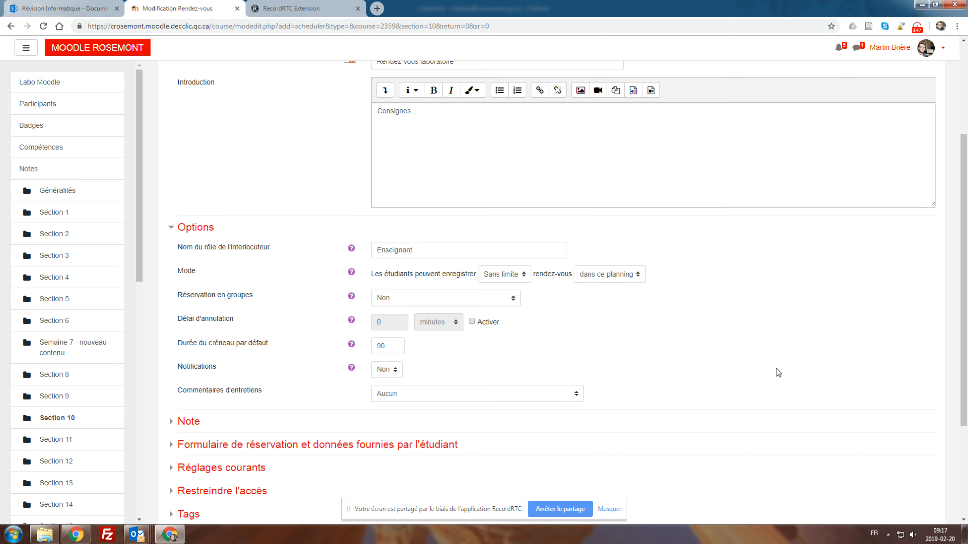
scroll(765, 368, "down", 2)
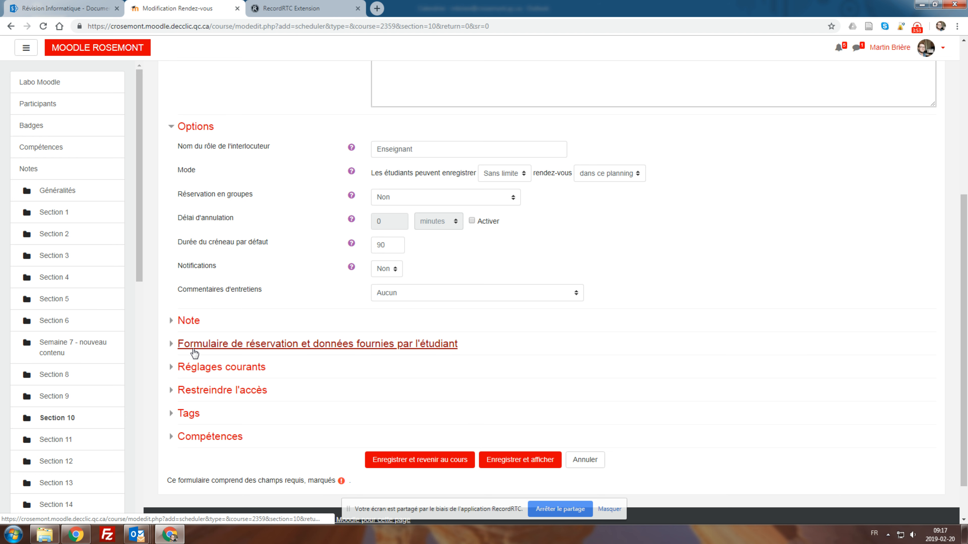
left_click(170, 346)
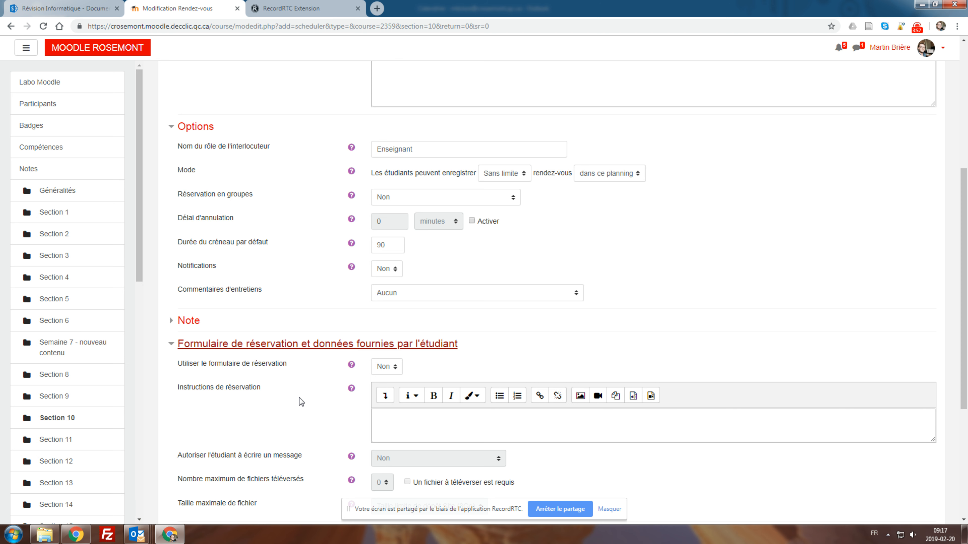
scroll(299, 398, "down", 2)
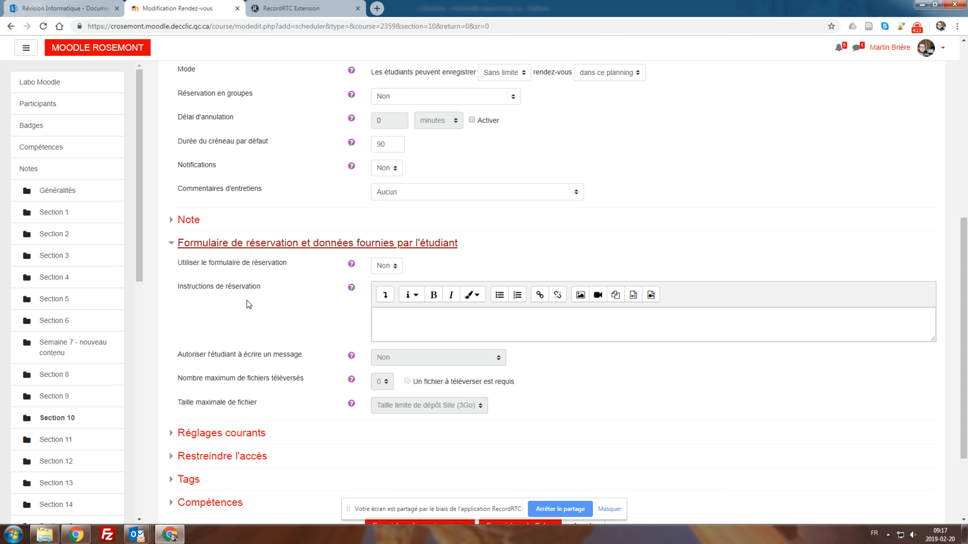
scroll(247, 300, "down", 3)
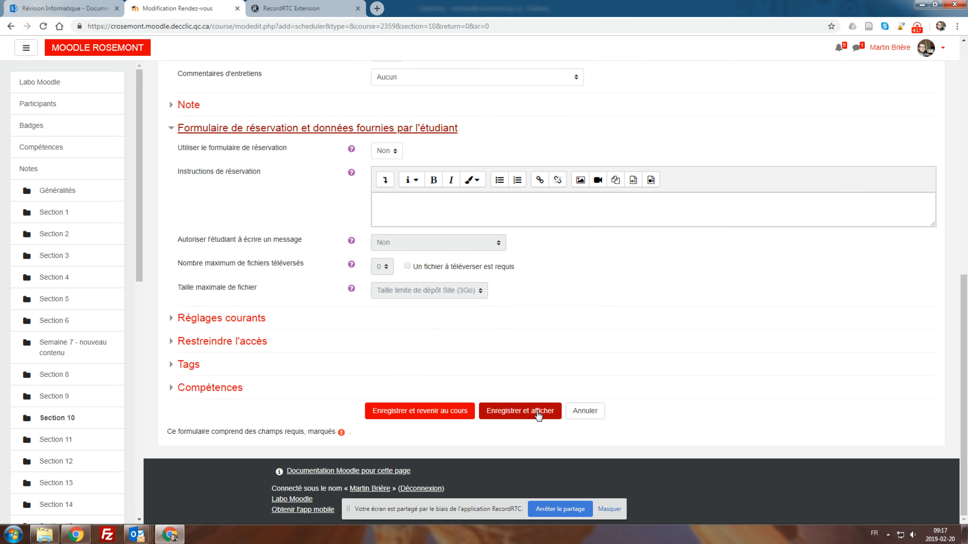
left_click(539, 413)
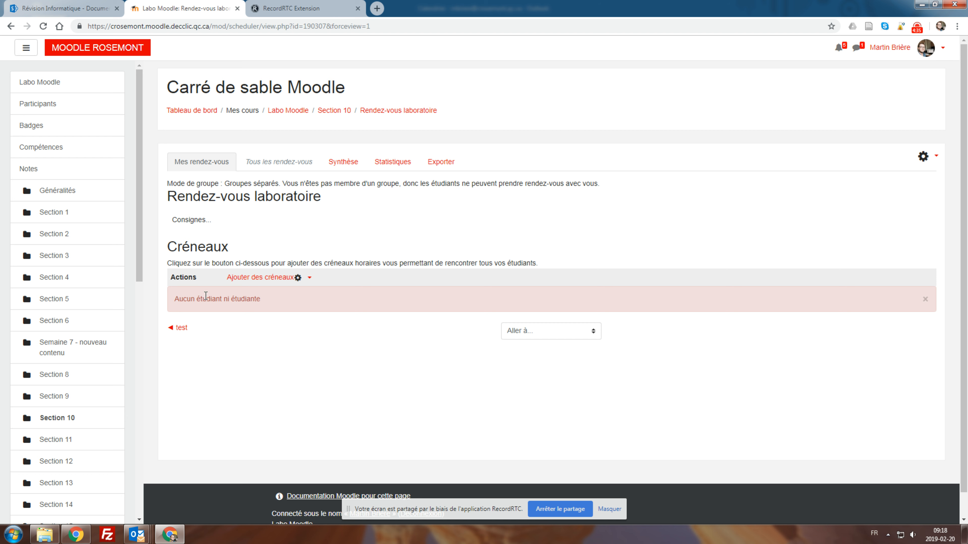
Start a new single slot in the appointment activity and review its scheduling-conflict and maximum-students options
left_click(299, 278)
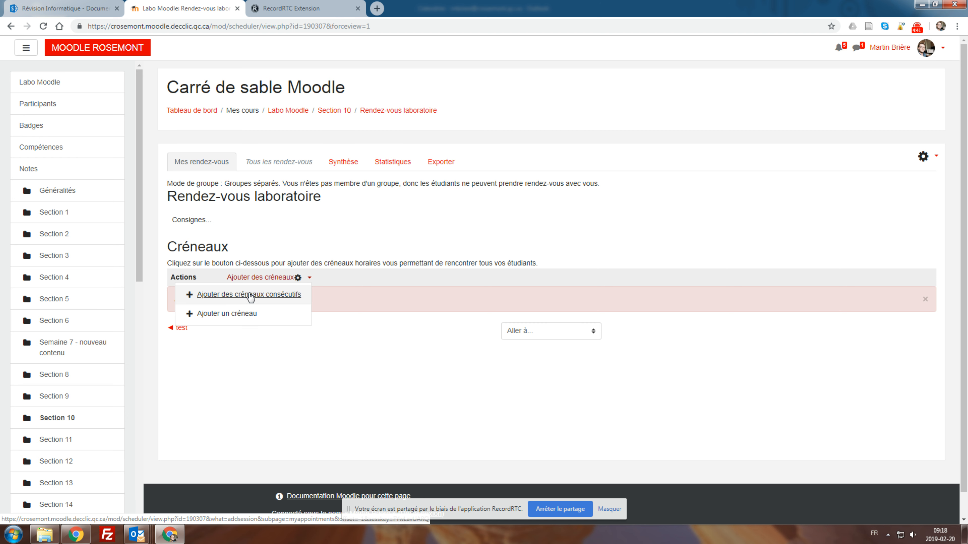
left_click(241, 314)
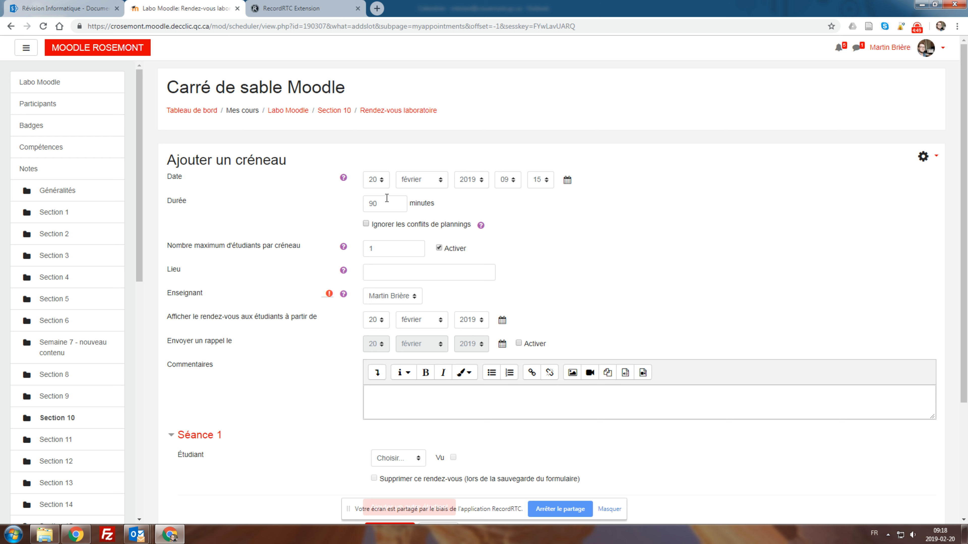
left_click(366, 225)
left_click(366, 224)
left_click(389, 248)
Enter "B qquechose" as the slot's location and select the teacher for the slot
left_click(382, 275)
type("Bqqsecho")
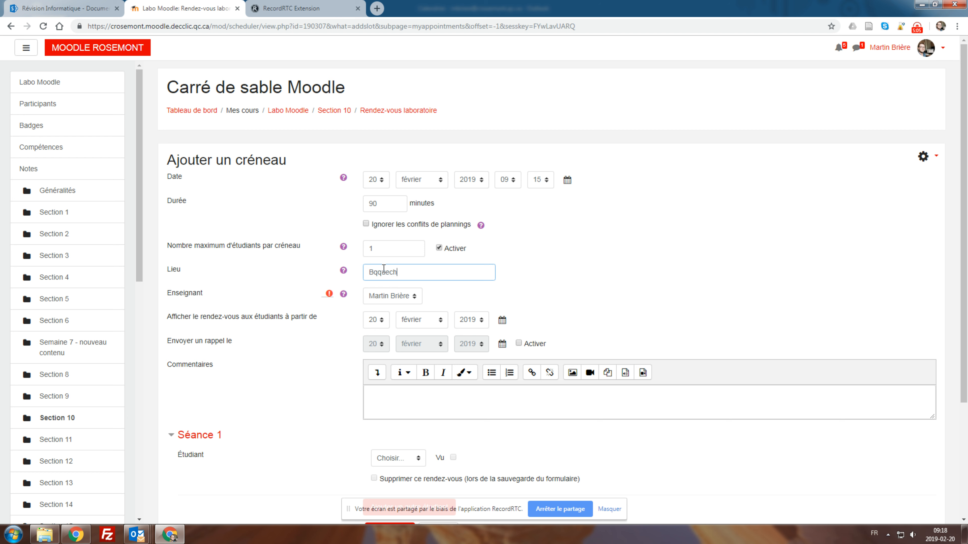
type("se")
left_click(375, 272)
left_click(446, 276)
left_click(394, 301)
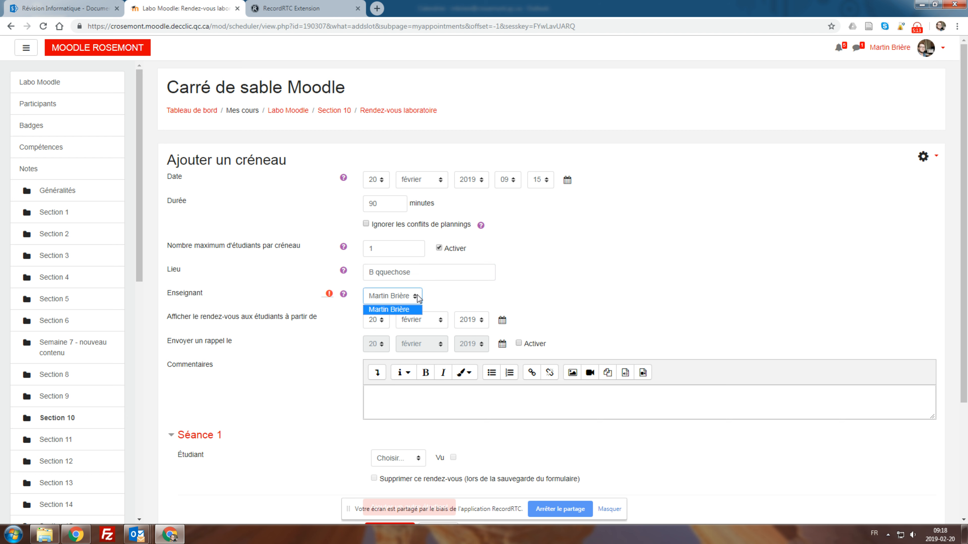
left_click(389, 308)
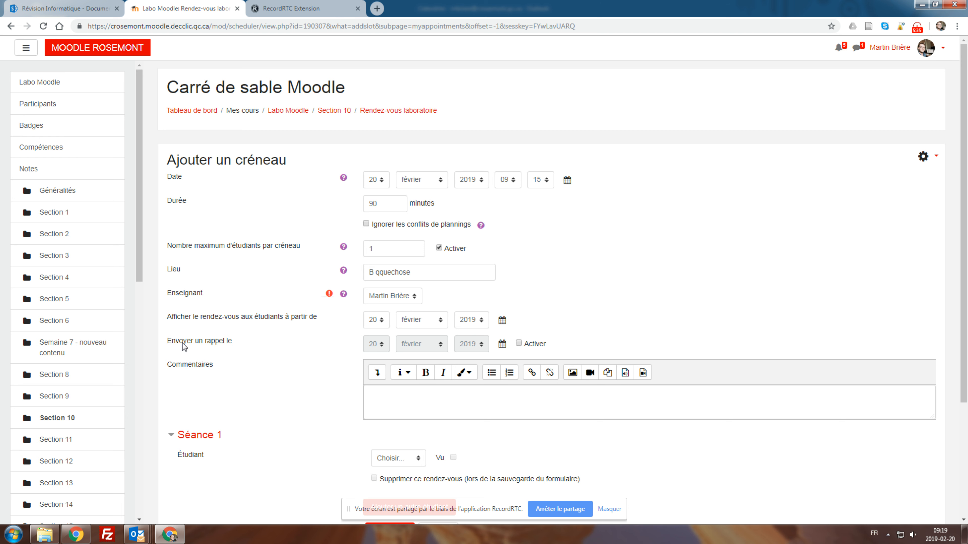
Review the slot's comments field and the students selectable under Séance 1, then try to save the slot
left_click(496, 394)
scroll(198, 386, "down", 1)
scroll(199, 386, "down", 3)
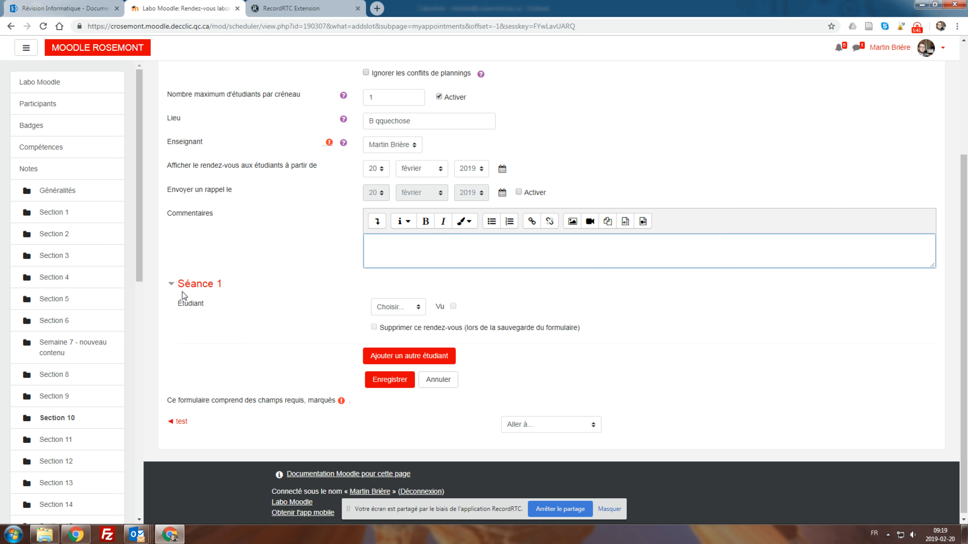
left_click(419, 310)
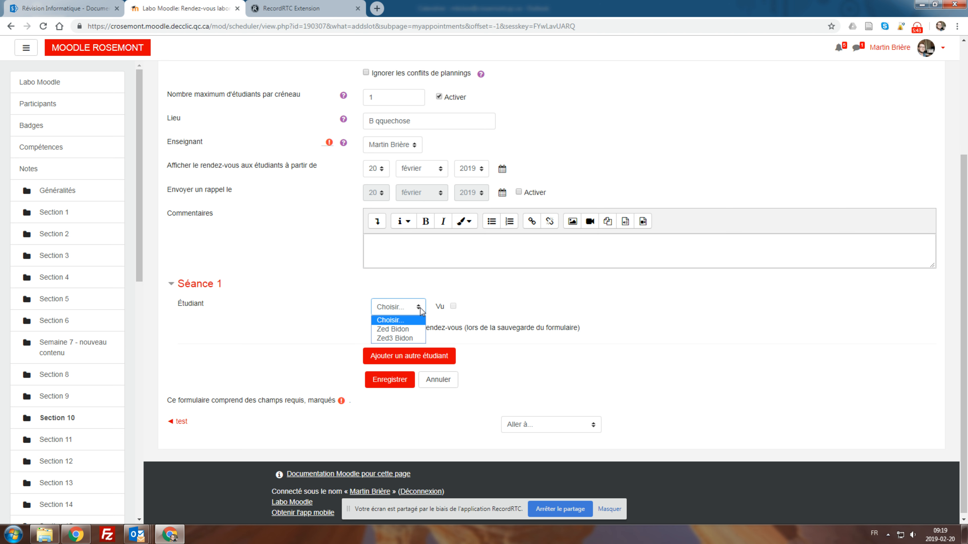
left_click(412, 290)
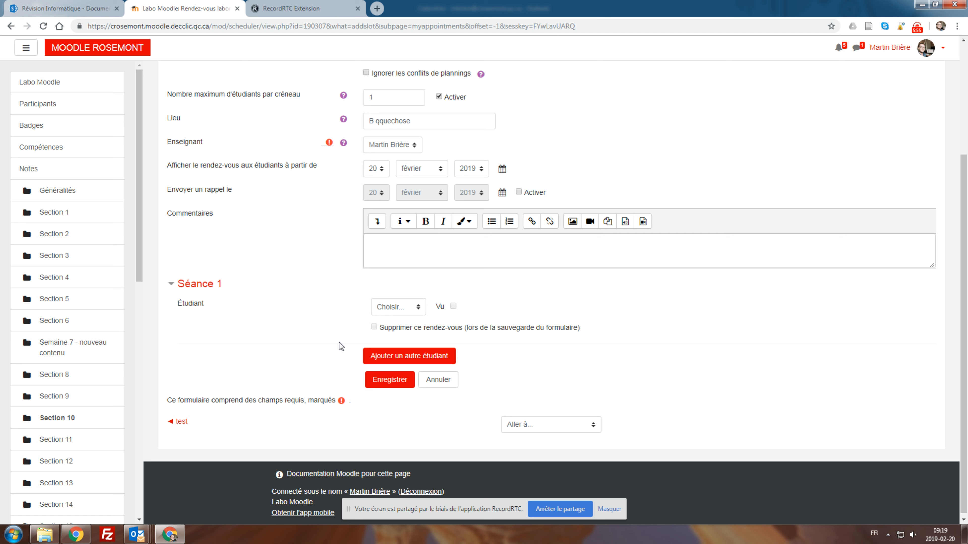
left_click(387, 382)
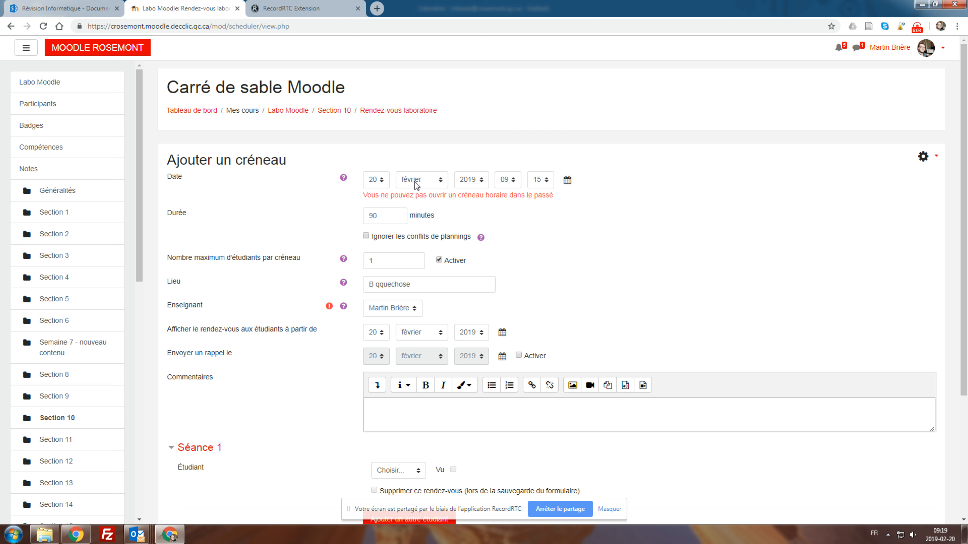
Set the single slot's date to 25 février 2019 and save the slot
left_click(381, 179)
scroll(385, 284, "up", 2)
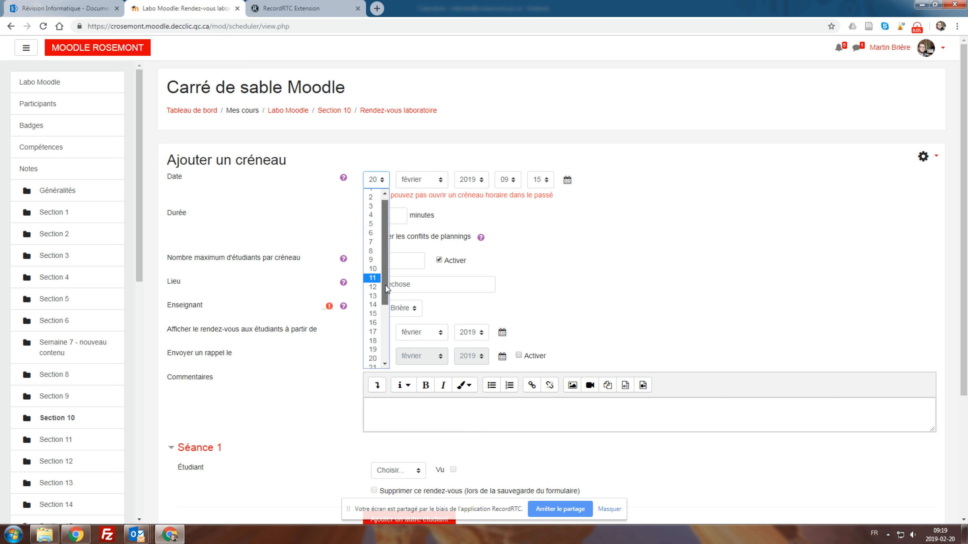
scroll(377, 308, "down", 1)
scroll(376, 315, "down", 1)
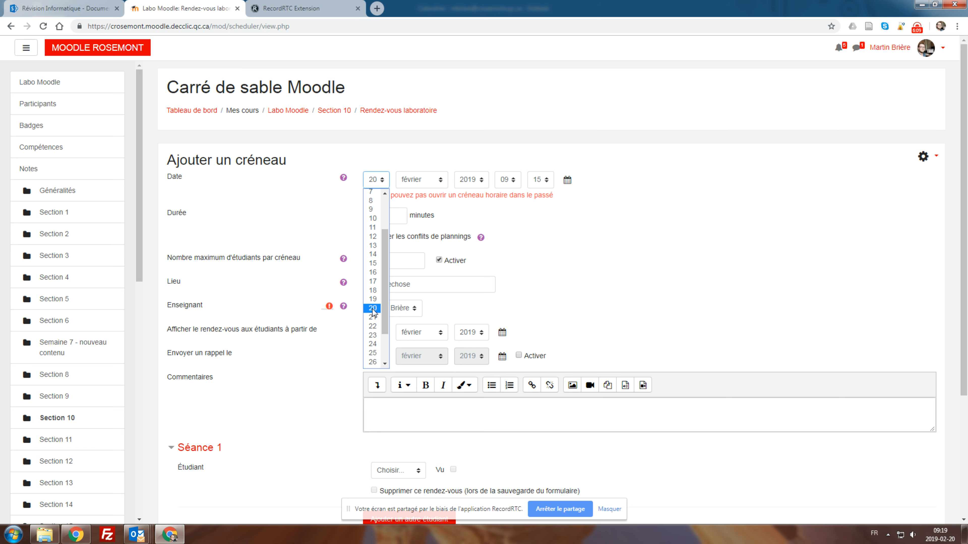
left_click(373, 353)
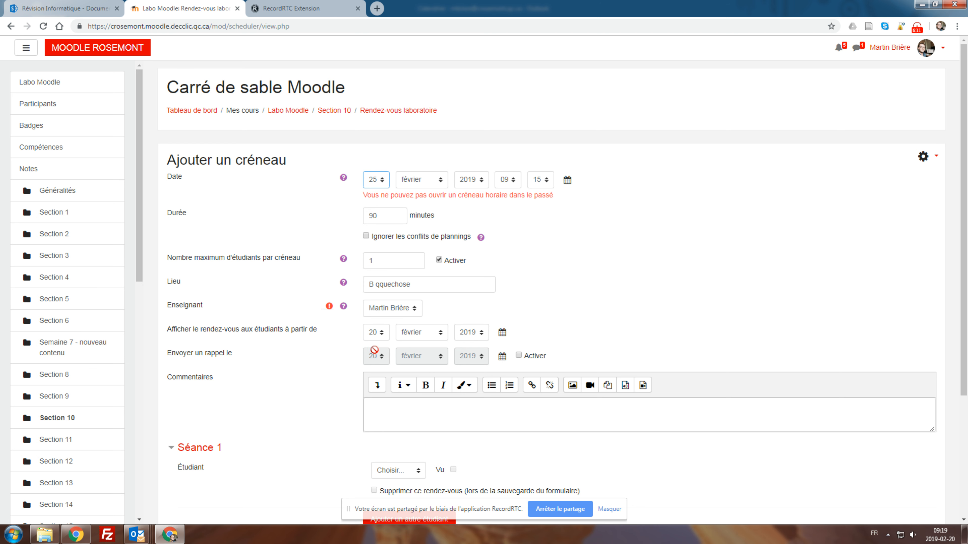
scroll(562, 232, "down", 4)
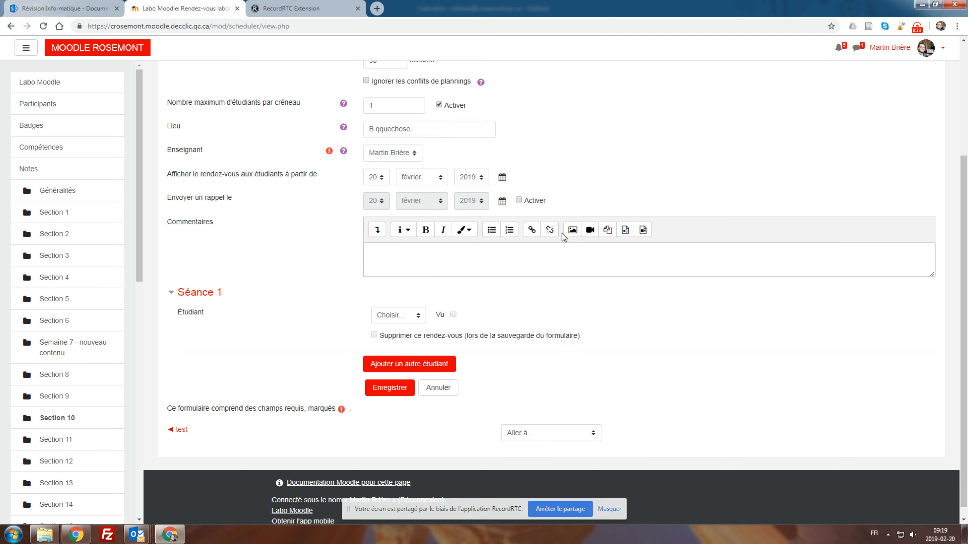
scroll(596, 324, "up", 4)
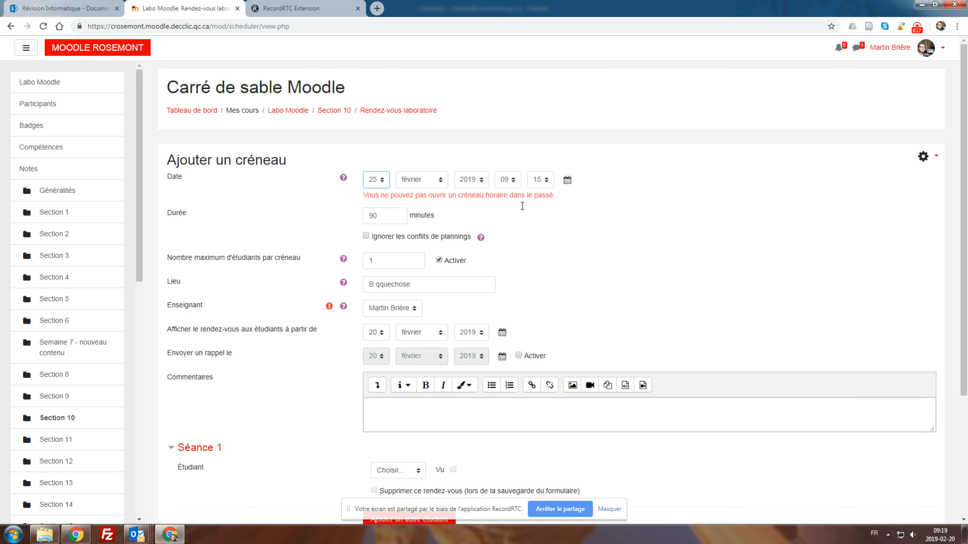
scroll(440, 444, "down", 4)
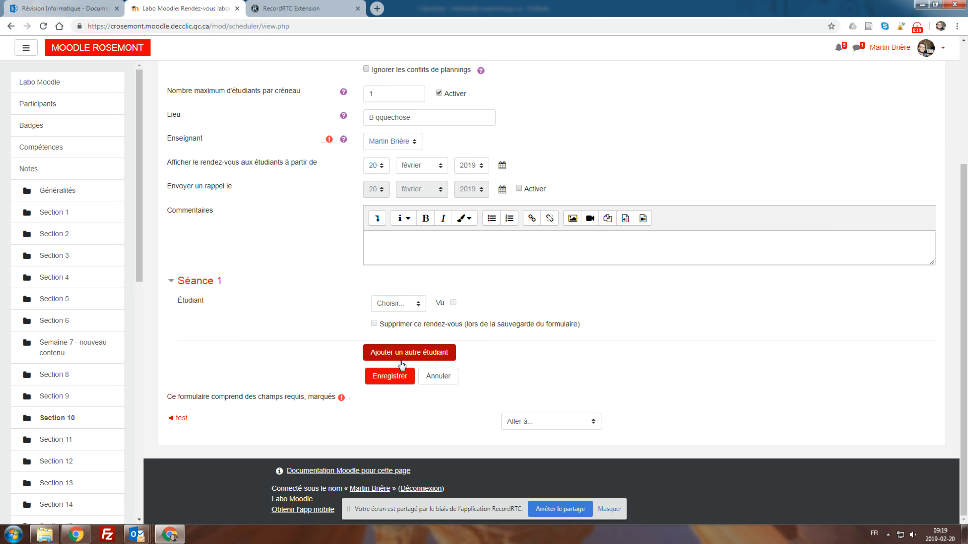
left_click(396, 376)
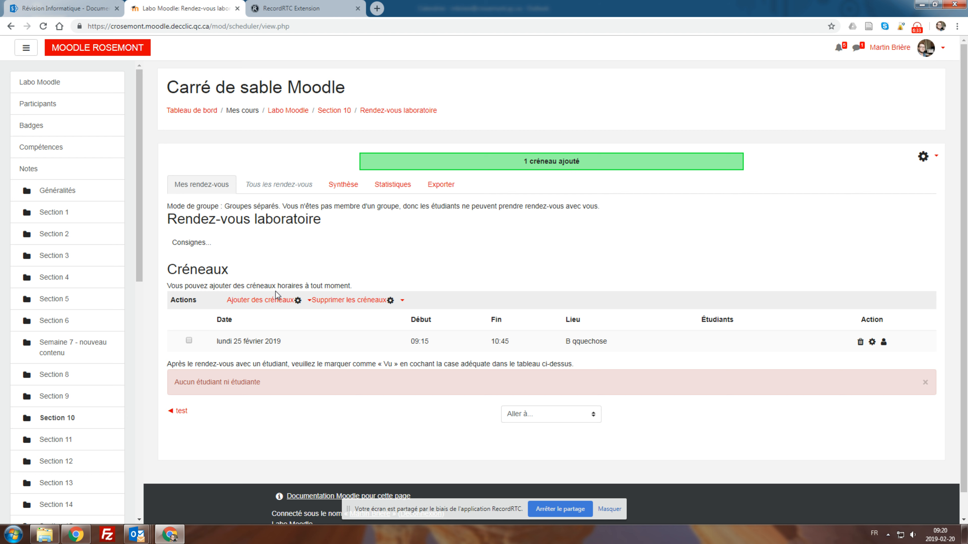
Start a series of consecutive slots dated 26 février 2019, enable its repeat end date and exclude Lundi
left_click(277, 301)
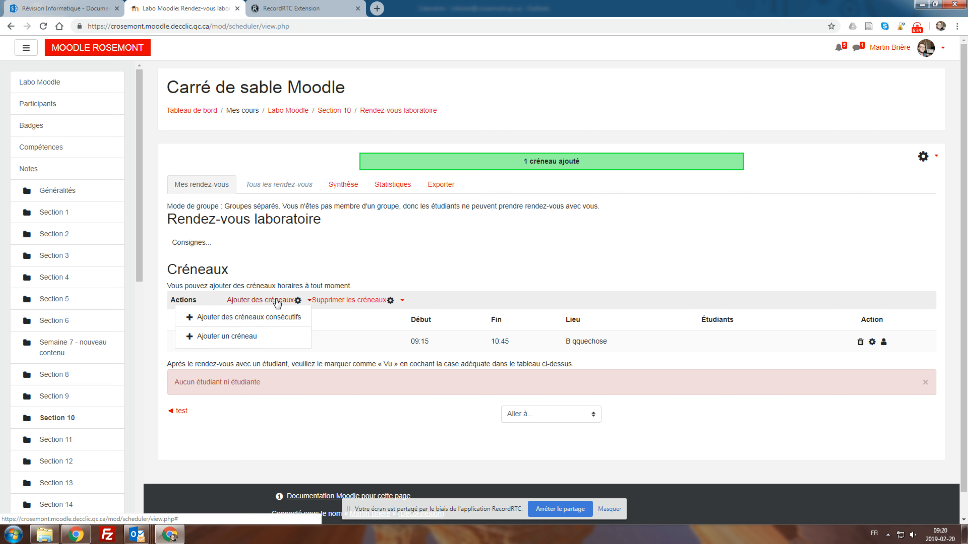
left_click(263, 322)
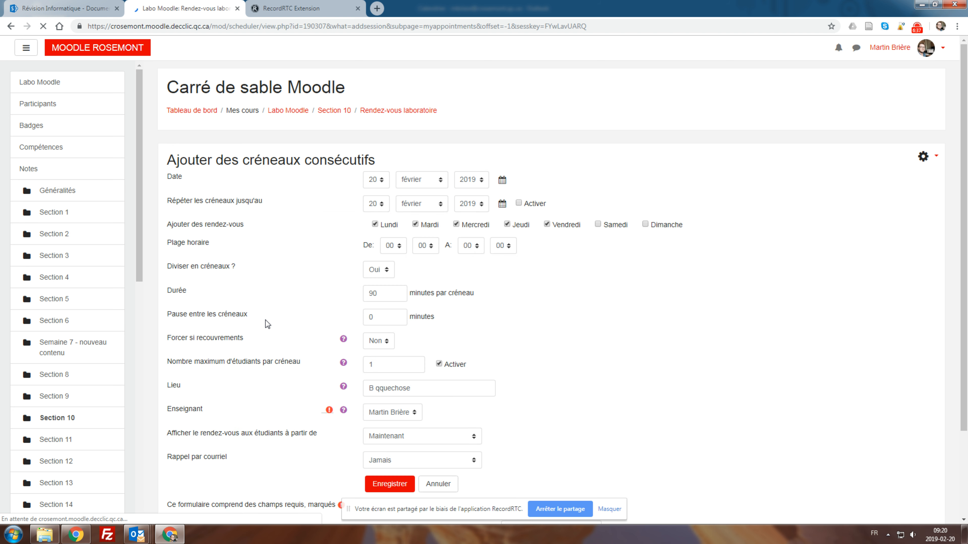
left_click(382, 182)
scroll(382, 321, "down", 1)
left_click_drag(382, 318, 378, 331)
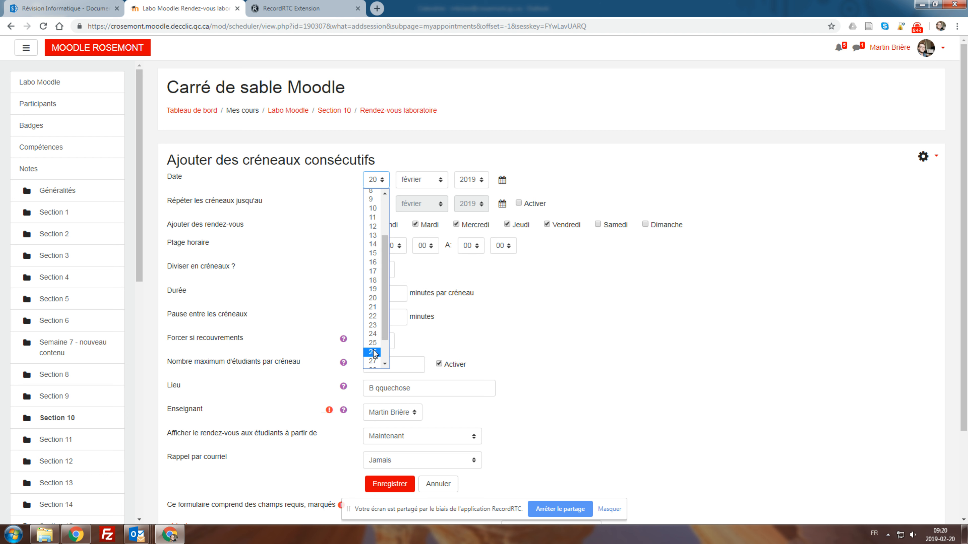
left_click(374, 352)
left_click(521, 205)
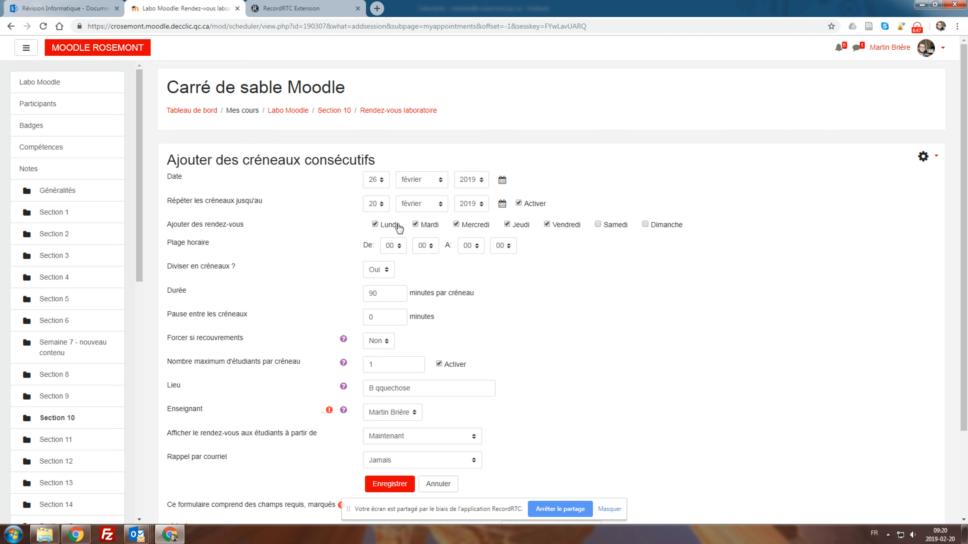
left_click(382, 227)
Review the series' slot division, duration, pause and maximum-students settings, and disable the repeat end date
left_click(388, 271)
left_click(387, 293)
left_click(389, 313)
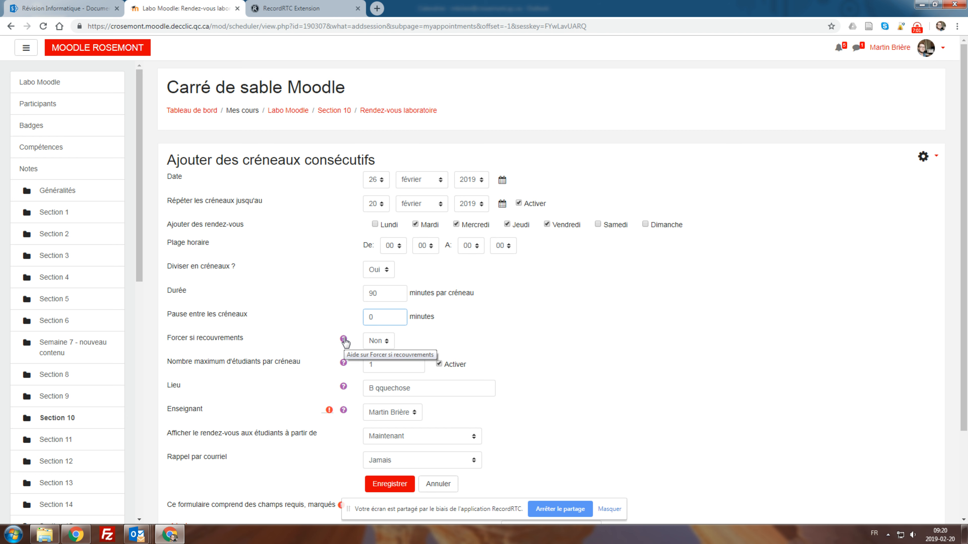
left_click(397, 365)
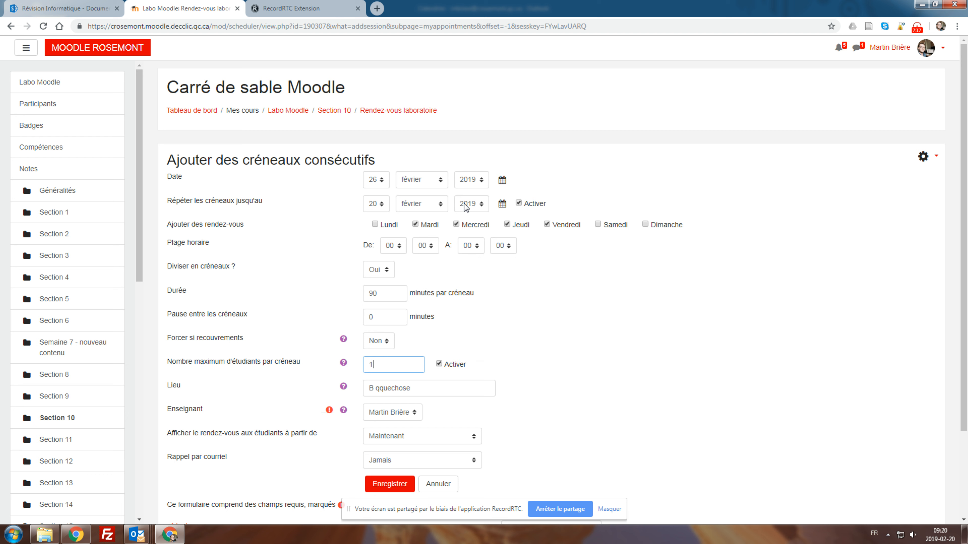
left_click(386, 204)
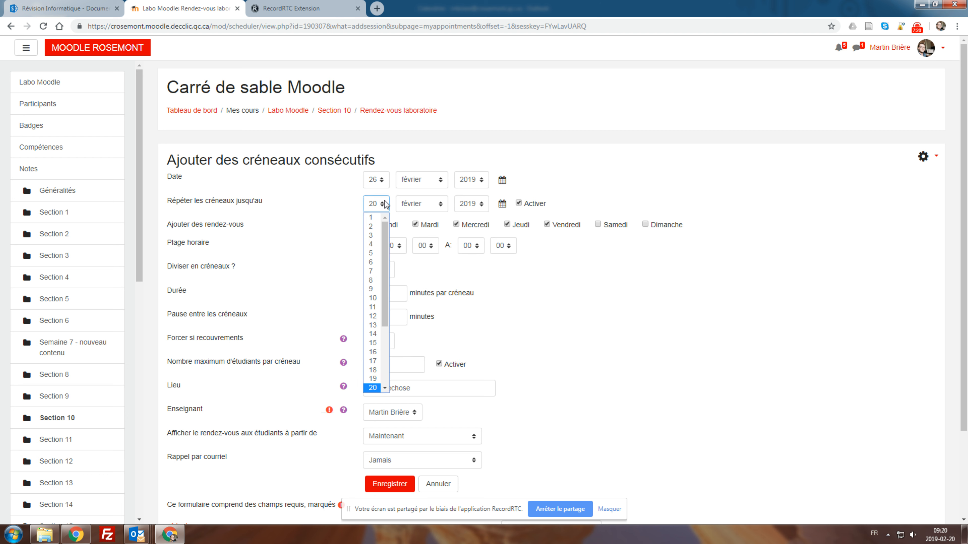
left_click(519, 204)
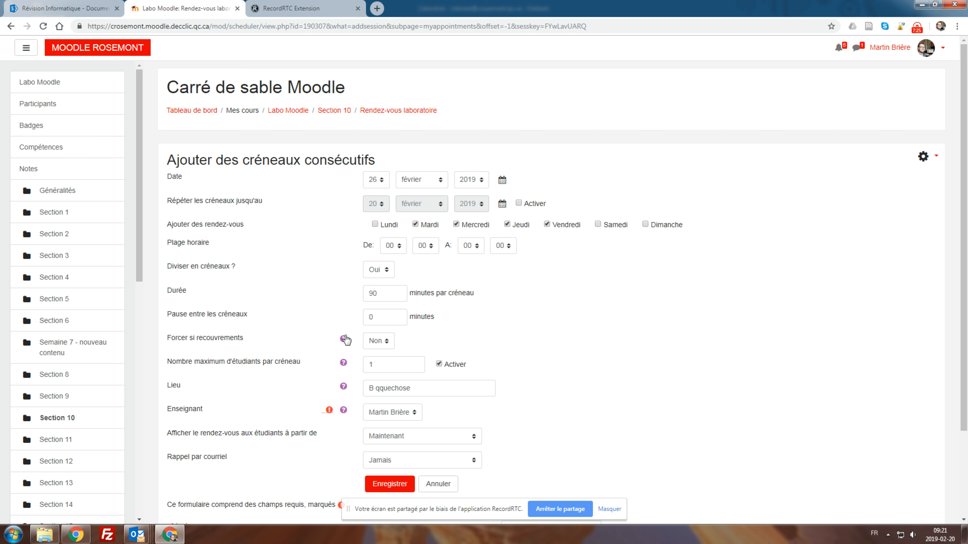
Check the maximum number of students and the email reminder options, then try to save the consecutive slots
double_click(388, 360)
left_click(557, 314)
left_click(393, 463)
left_click(331, 465)
scroll(282, 460, "down", 3)
key("Tab")
key("Return")
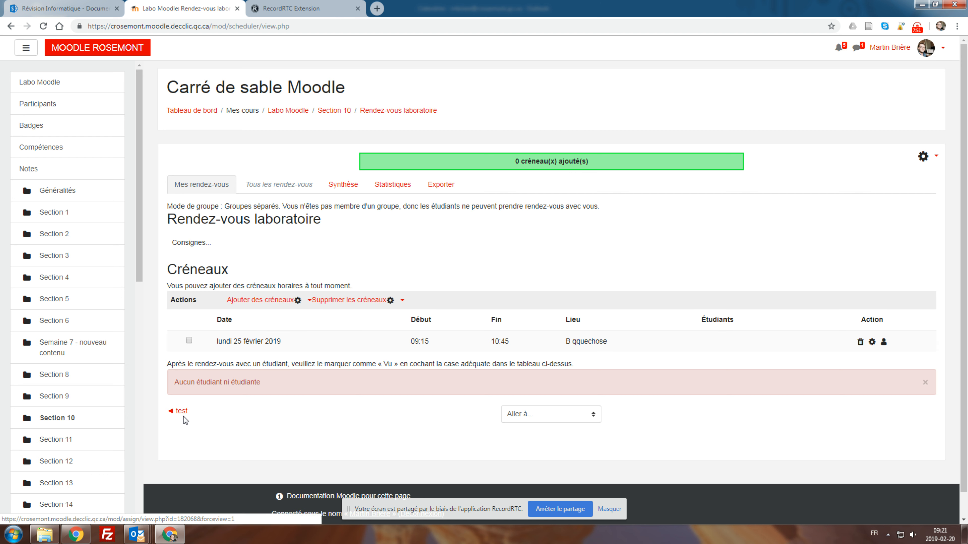
Start a new series of consecutive slots, exclude Lundi and set its start date to 26 février 2019
left_click(297, 301)
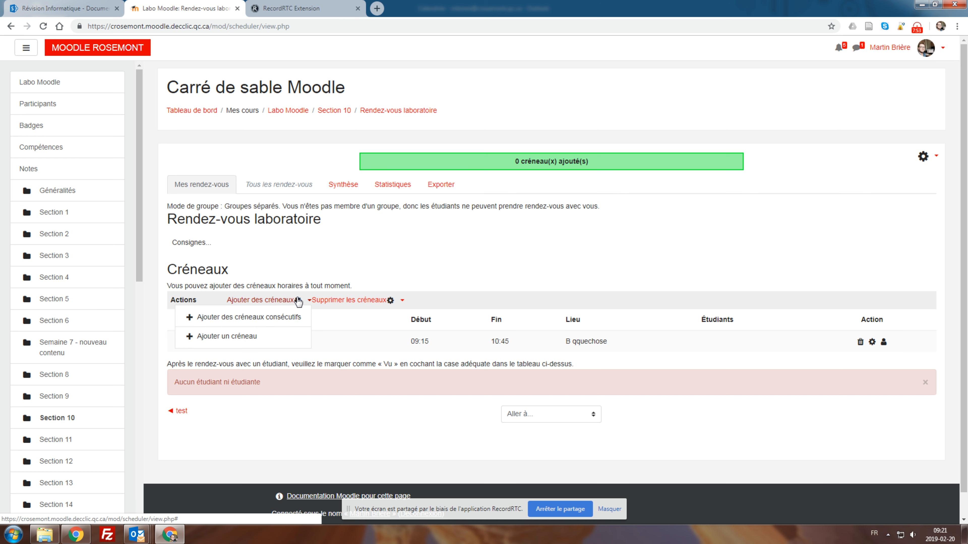
left_click(245, 337)
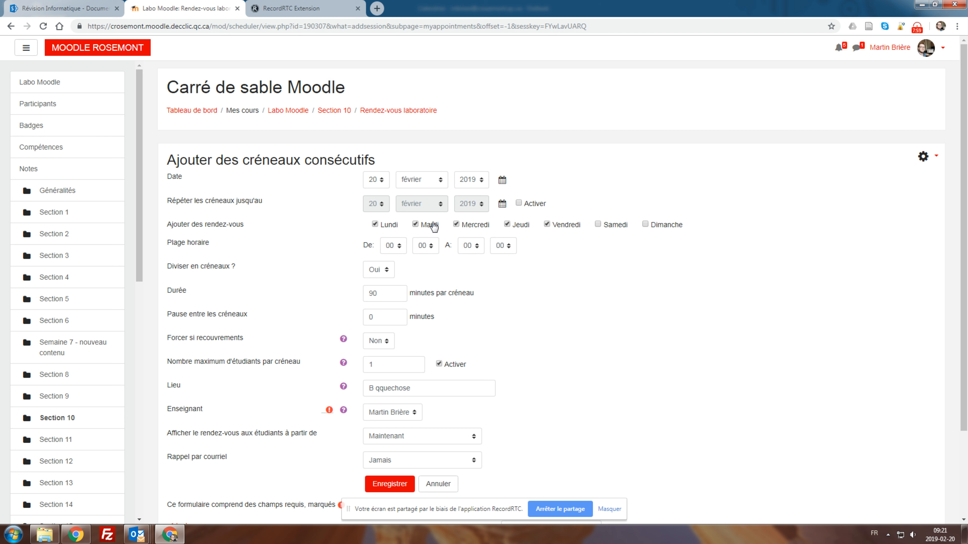
left_click(377, 225)
left_click(397, 246)
left_click_drag(402, 271, 395, 294)
scroll(396, 294, "up", 3)
left_click(350, 188)
left_click(381, 179)
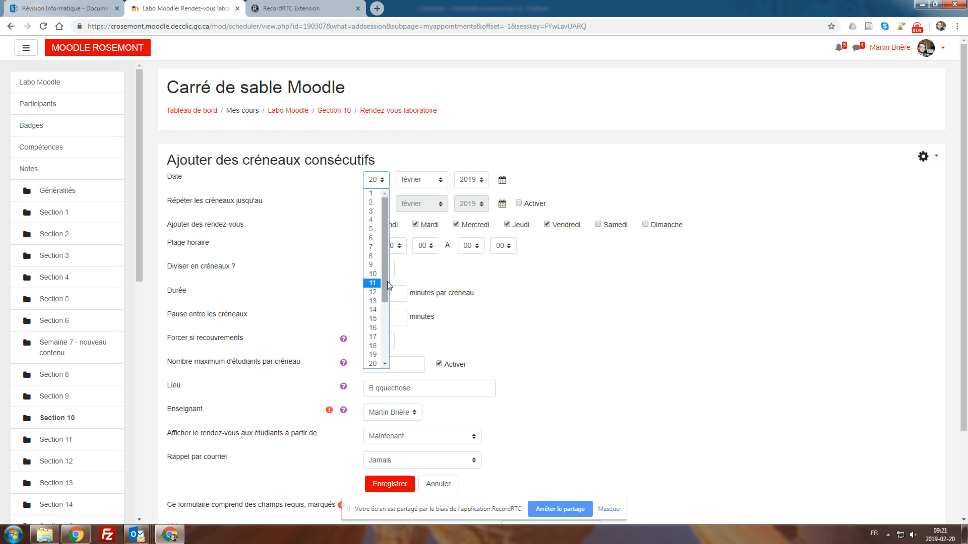
left_click_drag(387, 282, 384, 325)
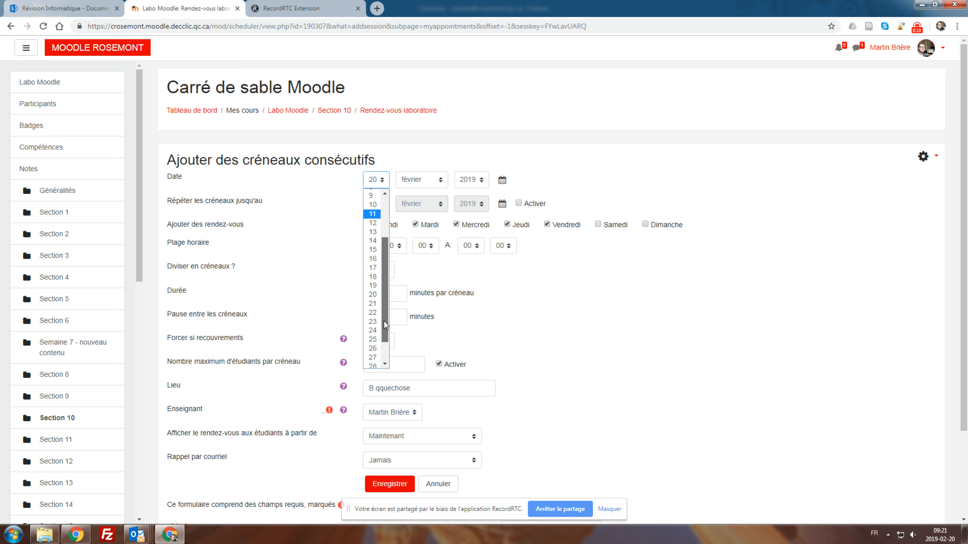
left_click(372, 348)
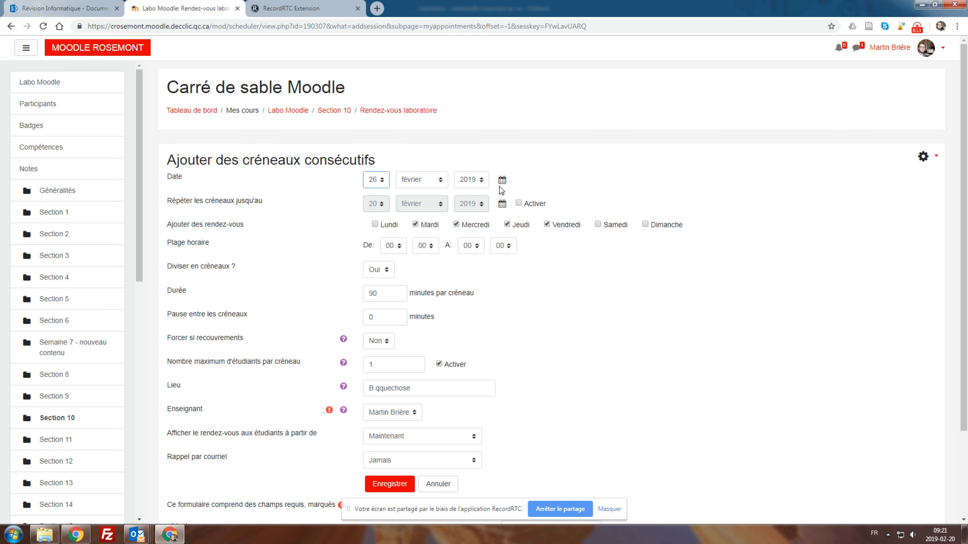
Enable repetition of the consecutive slots and set the repeat end date to 28 février 2019
left_click(524, 206)
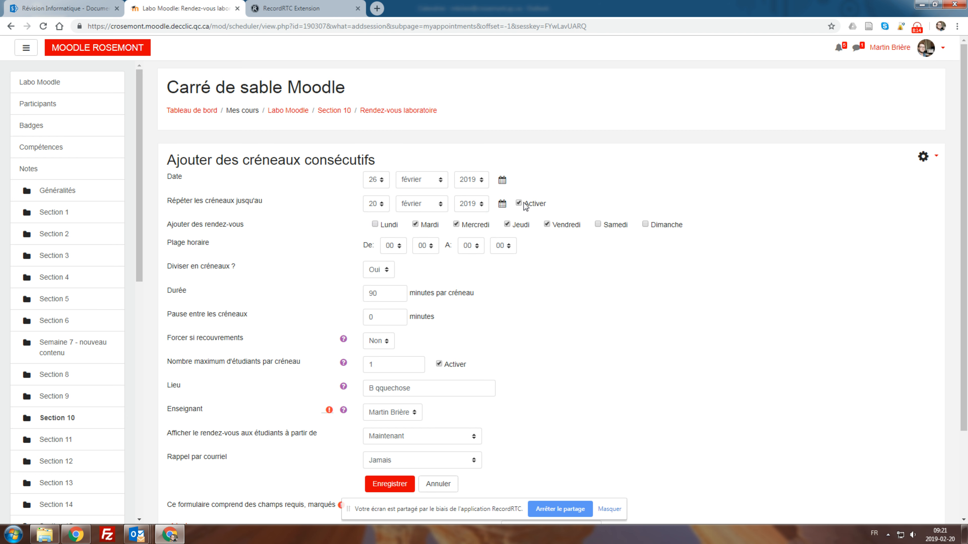
left_click(385, 205)
left_click_drag(385, 319, 380, 376)
left_click(380, 372)
Set the series' time range from 10:00 to 13:00 and save the consecutive slots
left_click(399, 247)
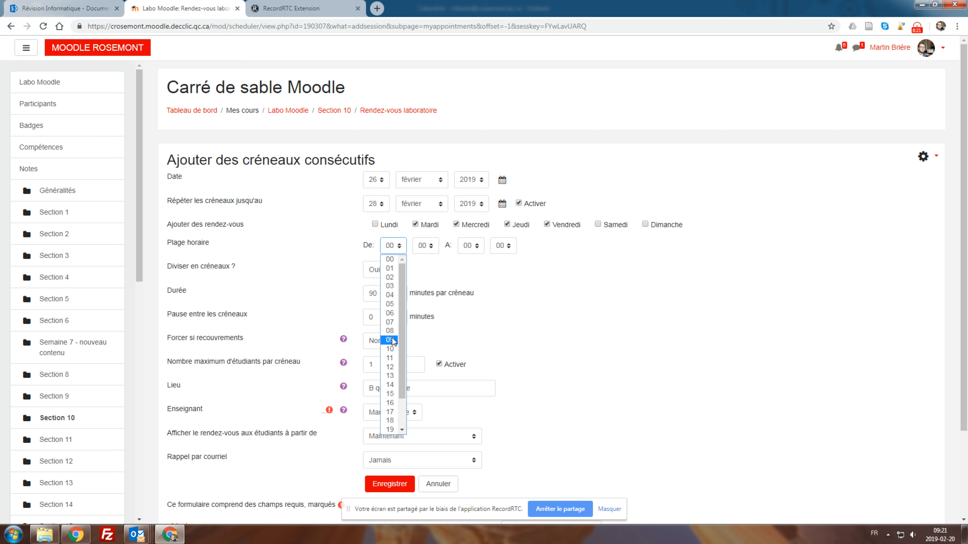
left_click(393, 350)
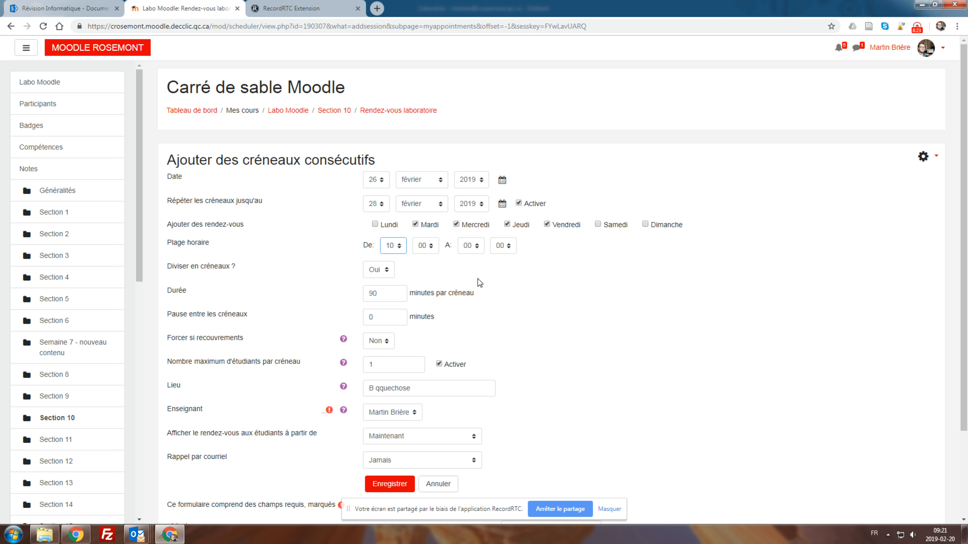
left_click(478, 247)
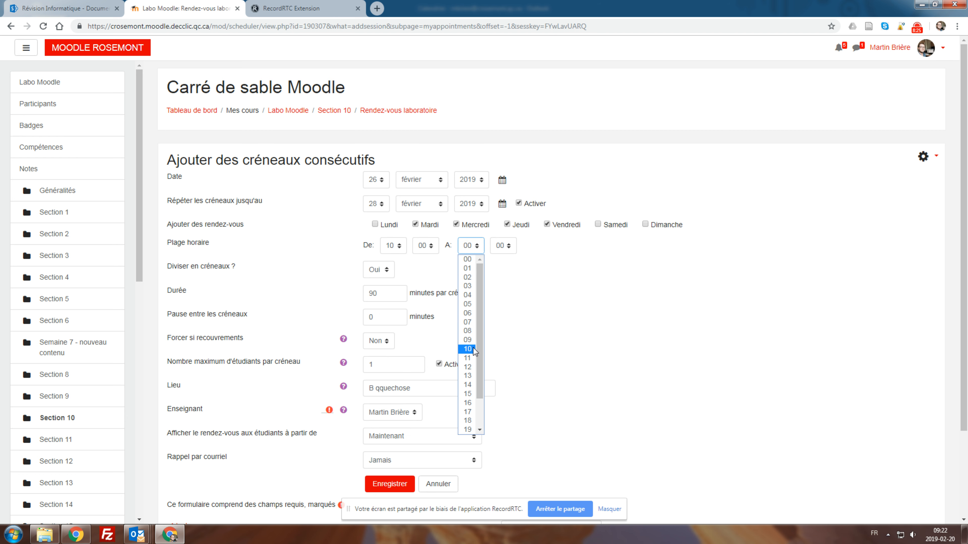
left_click(469, 377)
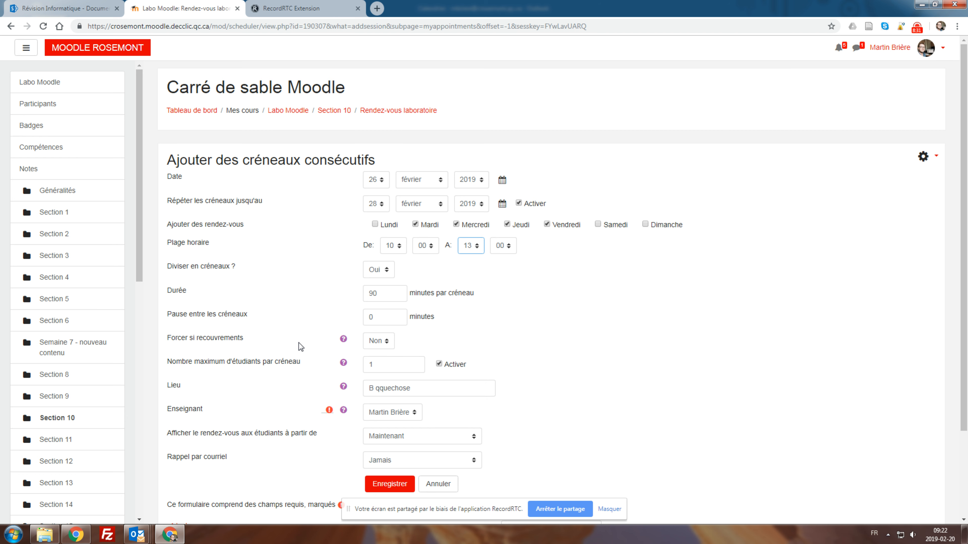
scroll(298, 345, "down", 3)
left_click(387, 381)
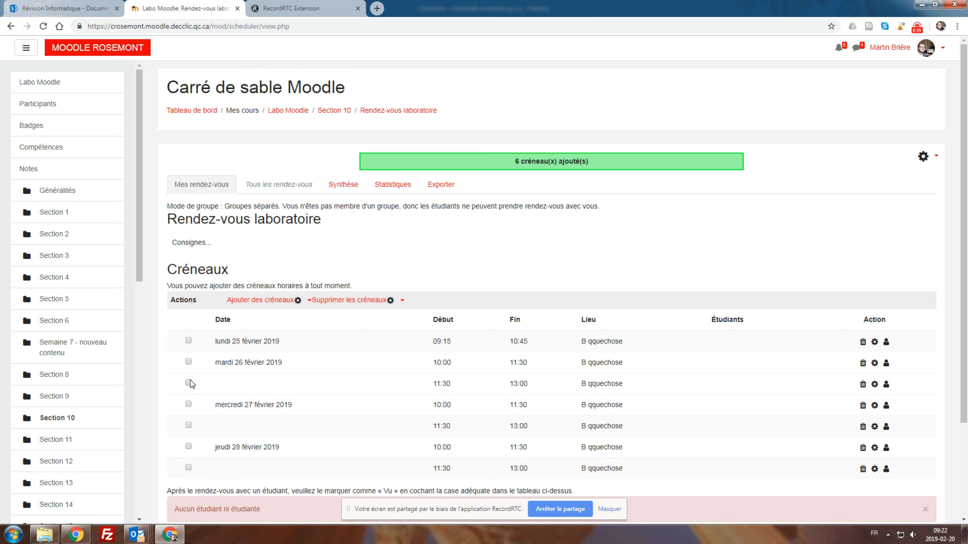
Review the list of created slots, then examine the activity's Synthèse and Statistiques views
scroll(353, 319, "down", 3)
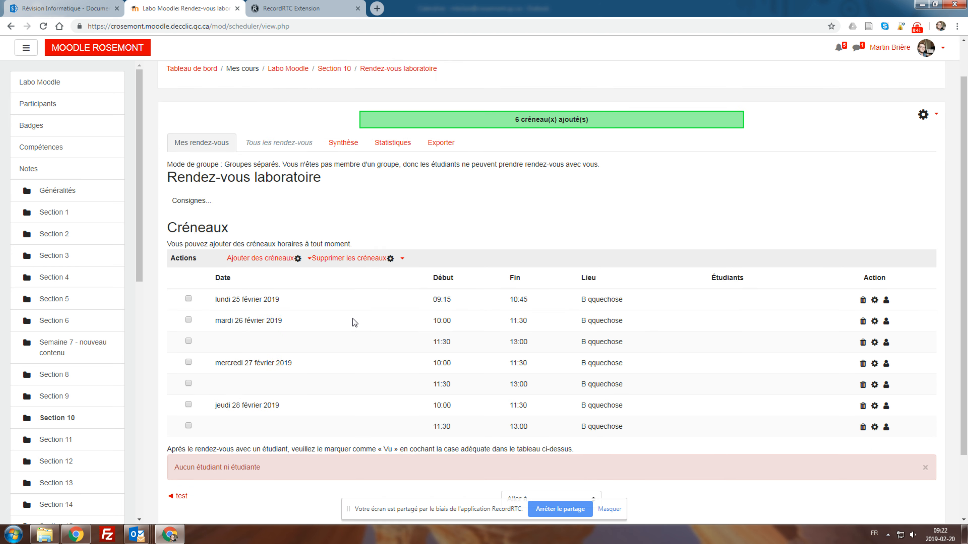
scroll(305, 291, "up", 3)
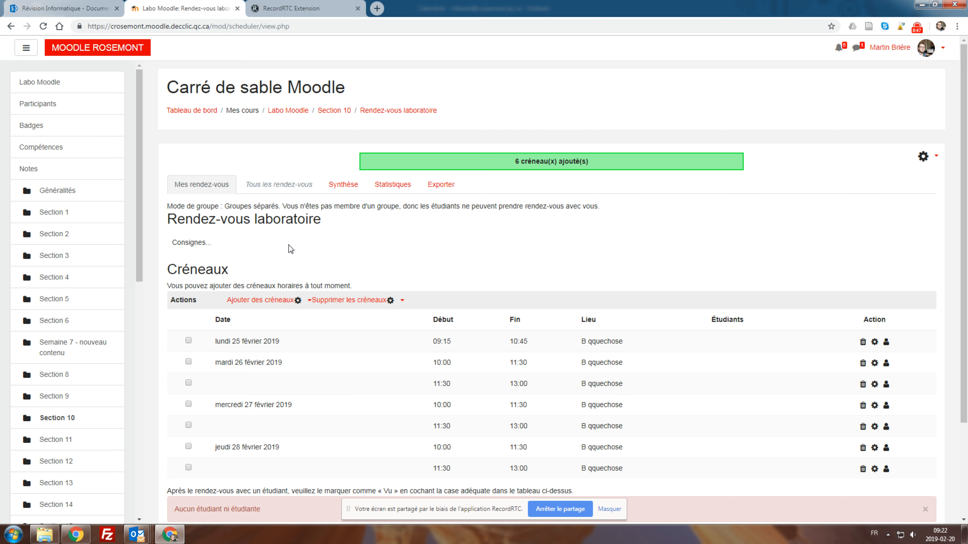
left_click(348, 185)
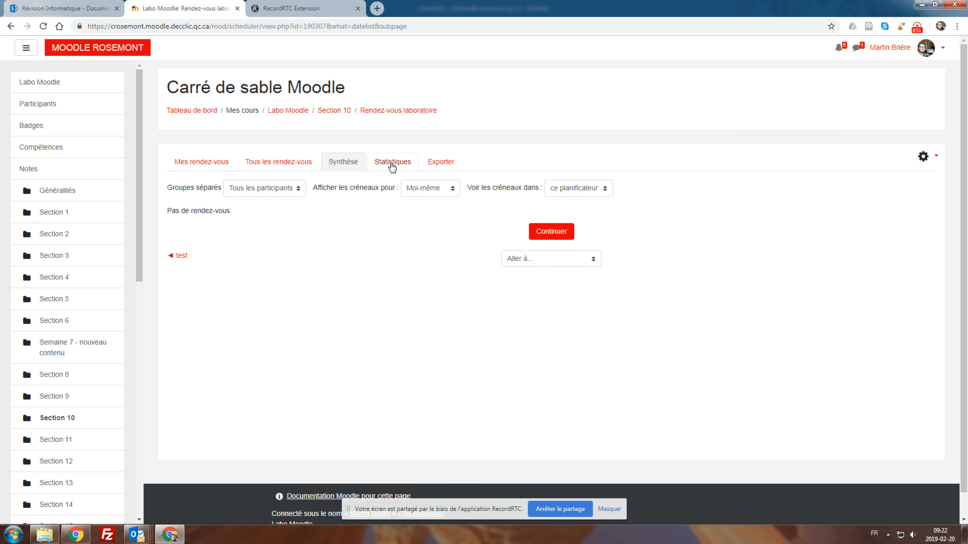
left_click(392, 166)
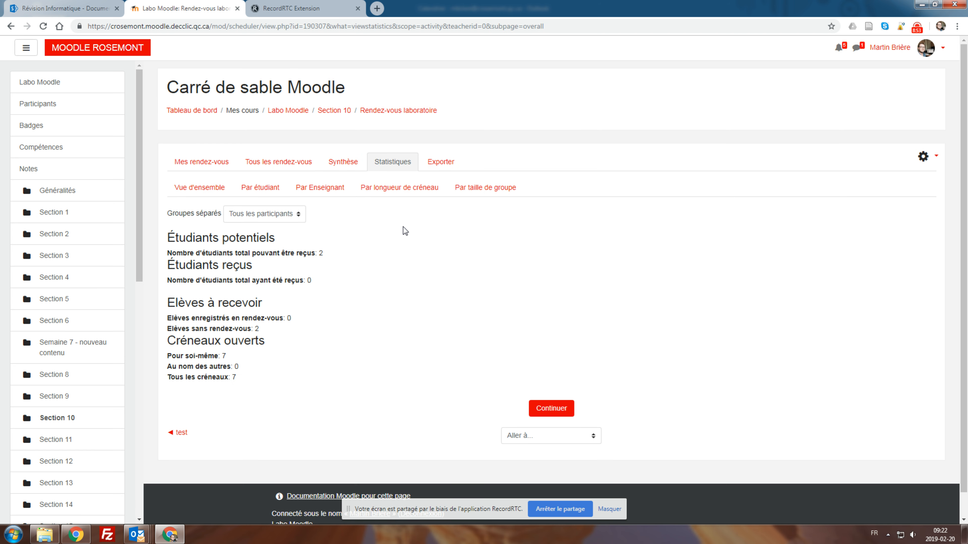
Try to create an export file of the slots and appointments with the default options, then cancel saving it
left_click(453, 167)
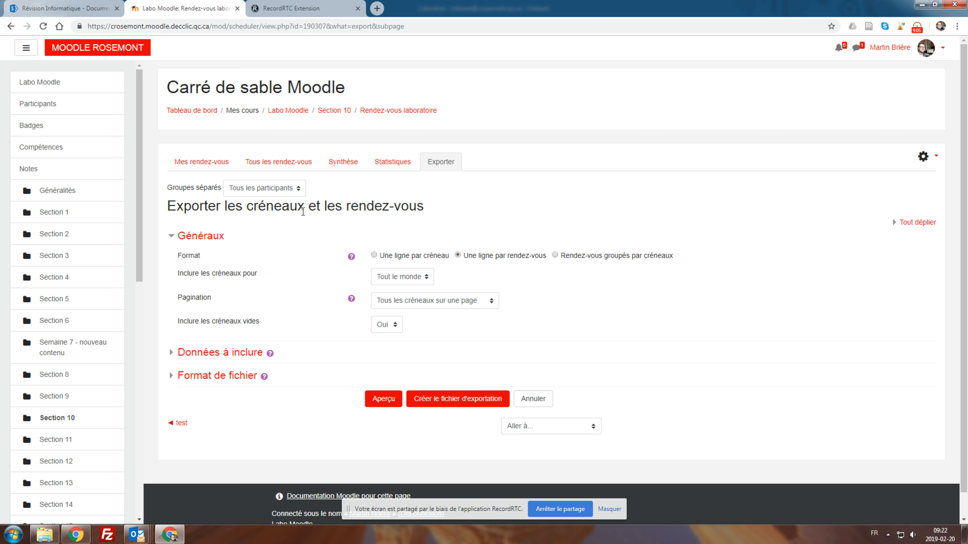
left_click(438, 399)
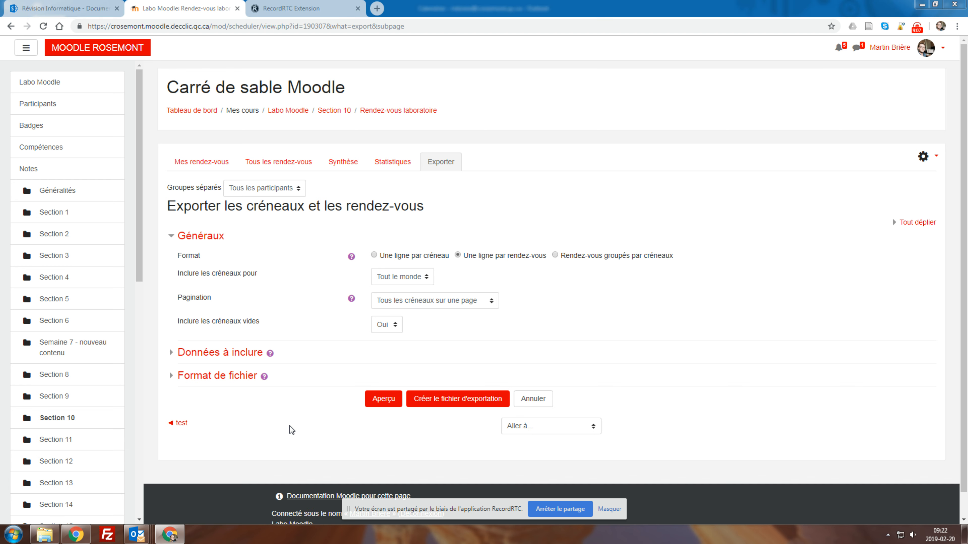
left_click(616, 301)
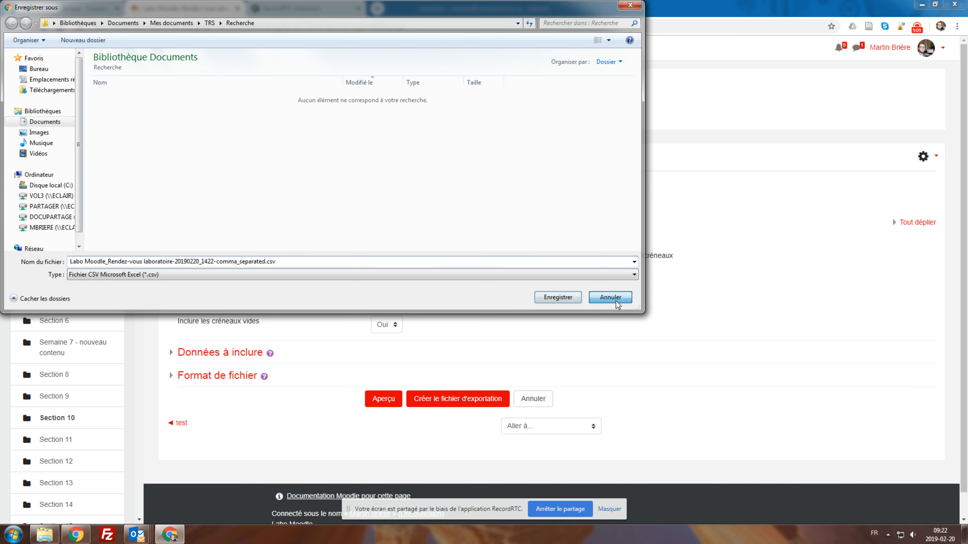
Review the slots listed under Mes rendez-vous and return to Section 10 of the course
left_click(206, 165)
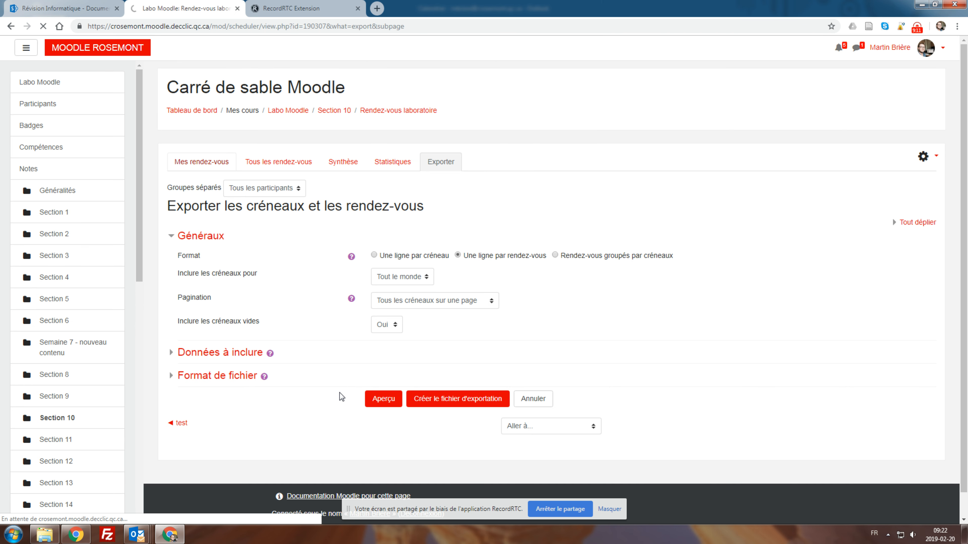
scroll(340, 393, "down", 3)
scroll(340, 394, "up", 2)
scroll(338, 393, "up", 1)
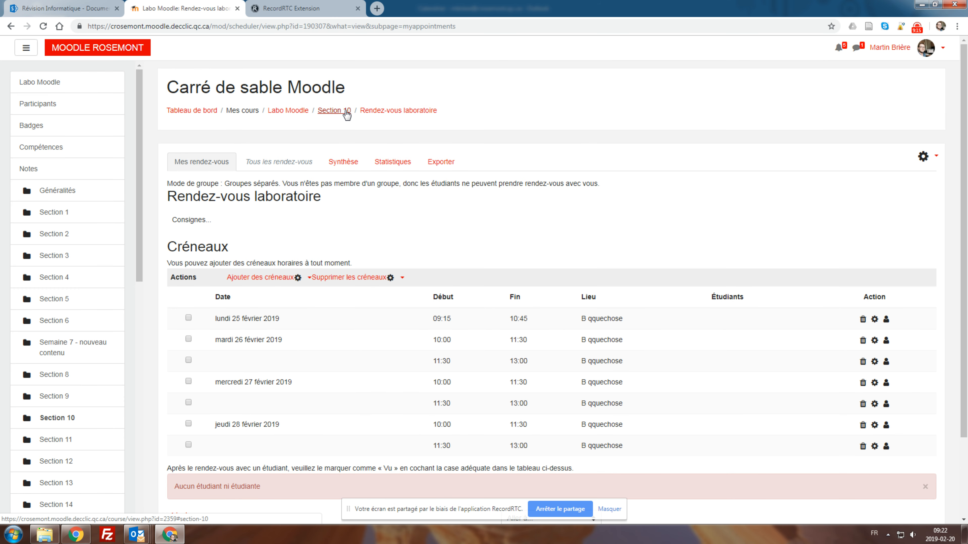
left_click(335, 112)
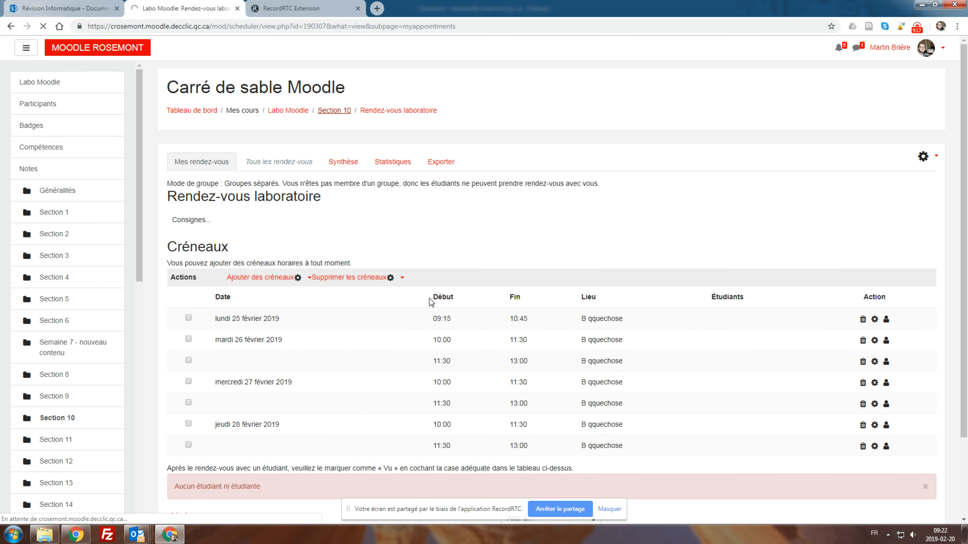